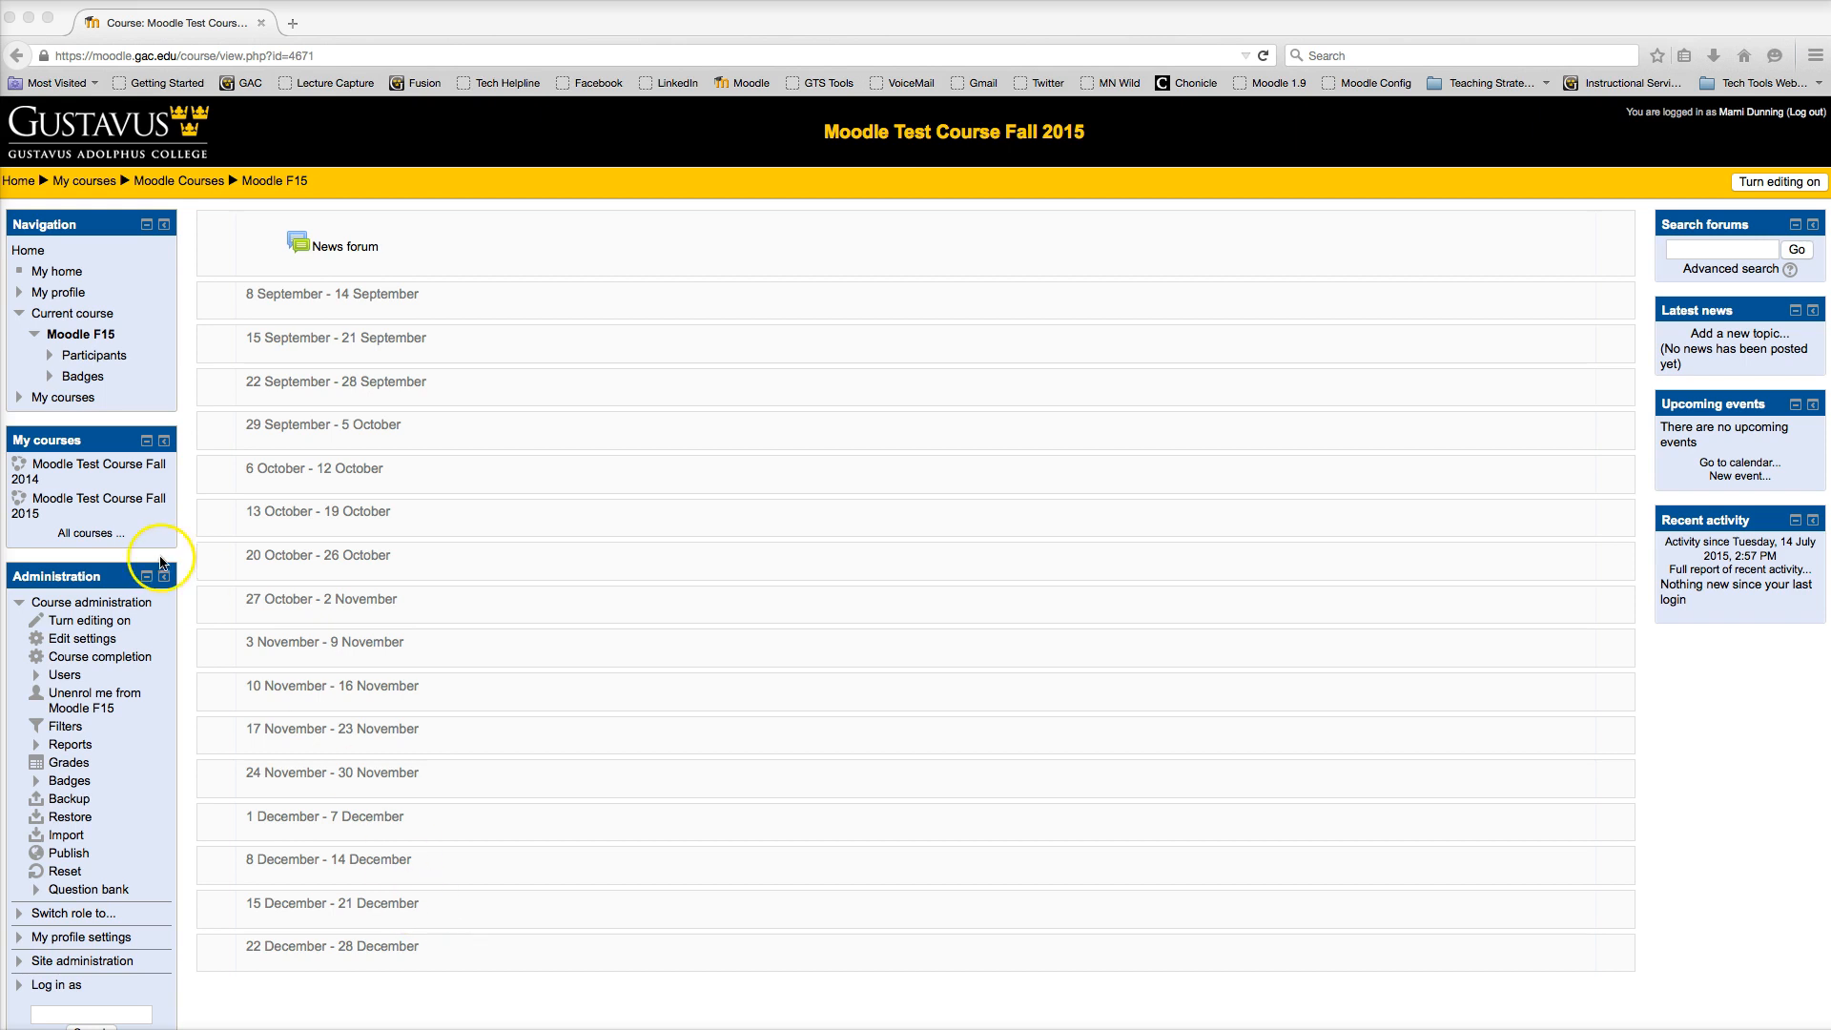
Step: Turn on editing for the Moodle Test Course Fall 2015 course
{"action": "left_click", "coordinate": [85, 503]}
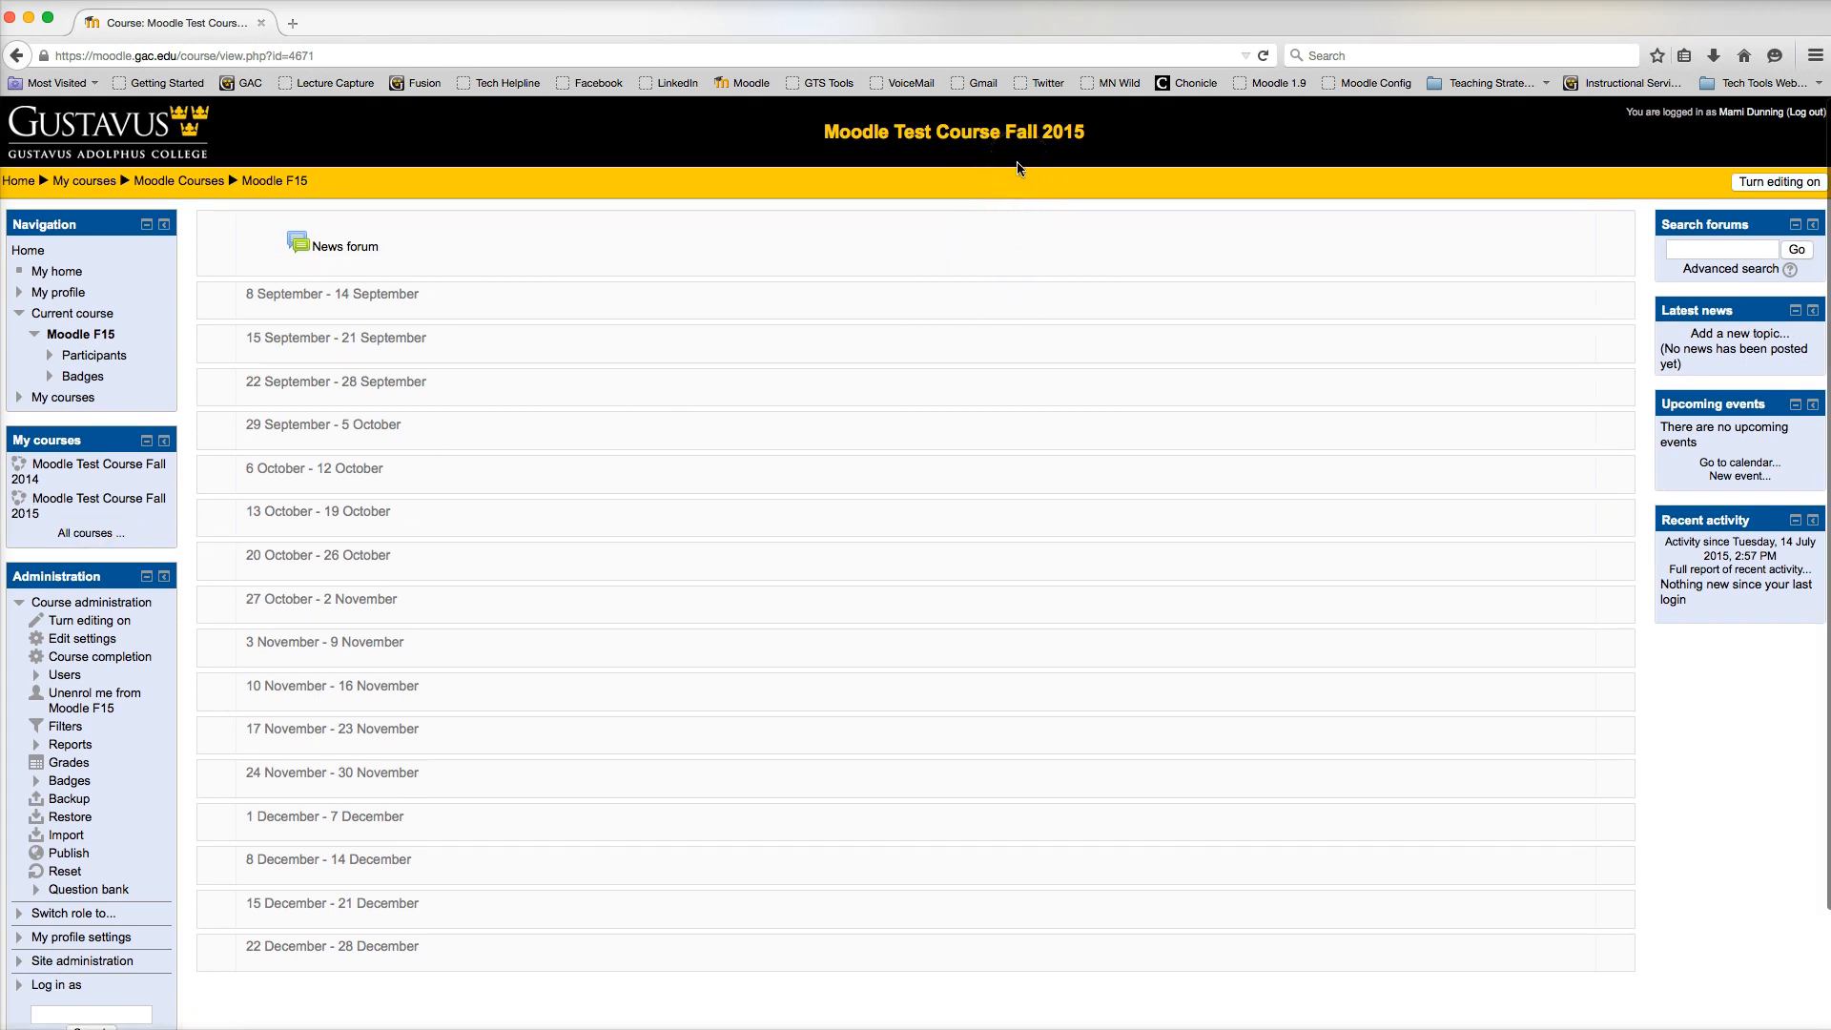
{"action": "left_click", "coordinate": [985, 158]}
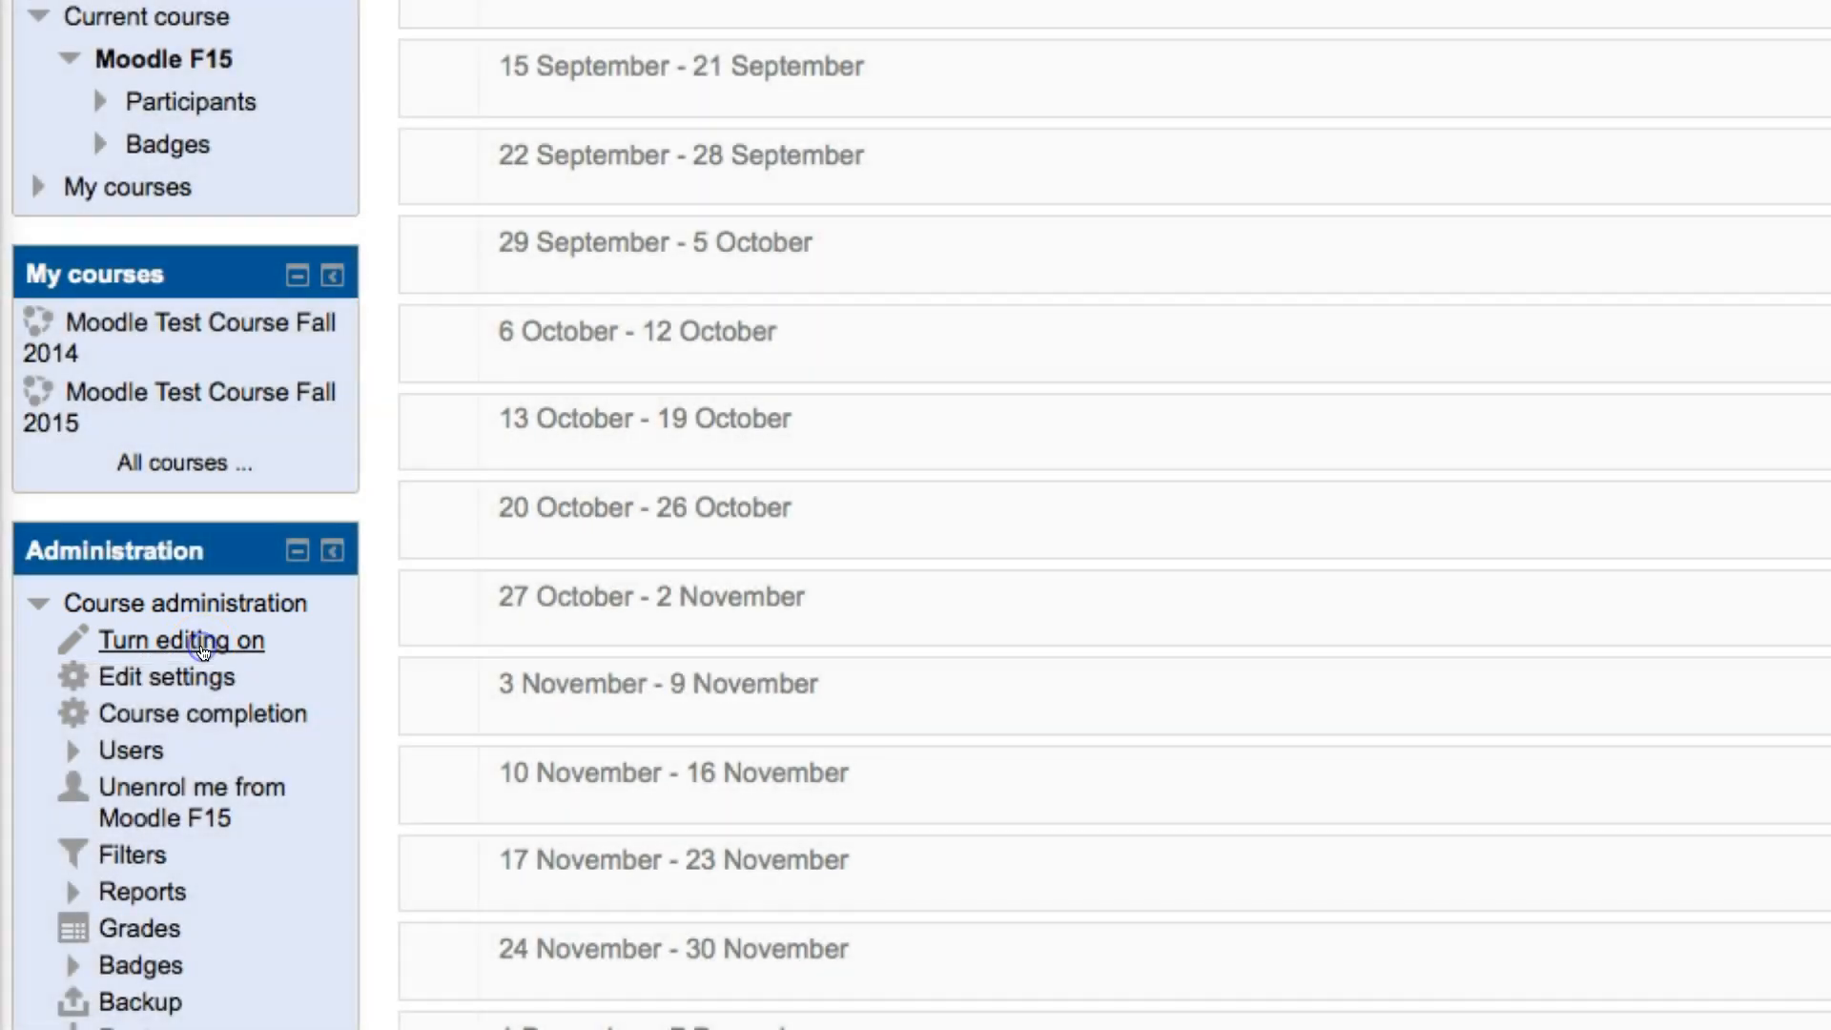
{"action": "left_click", "coordinate": [202, 647]}
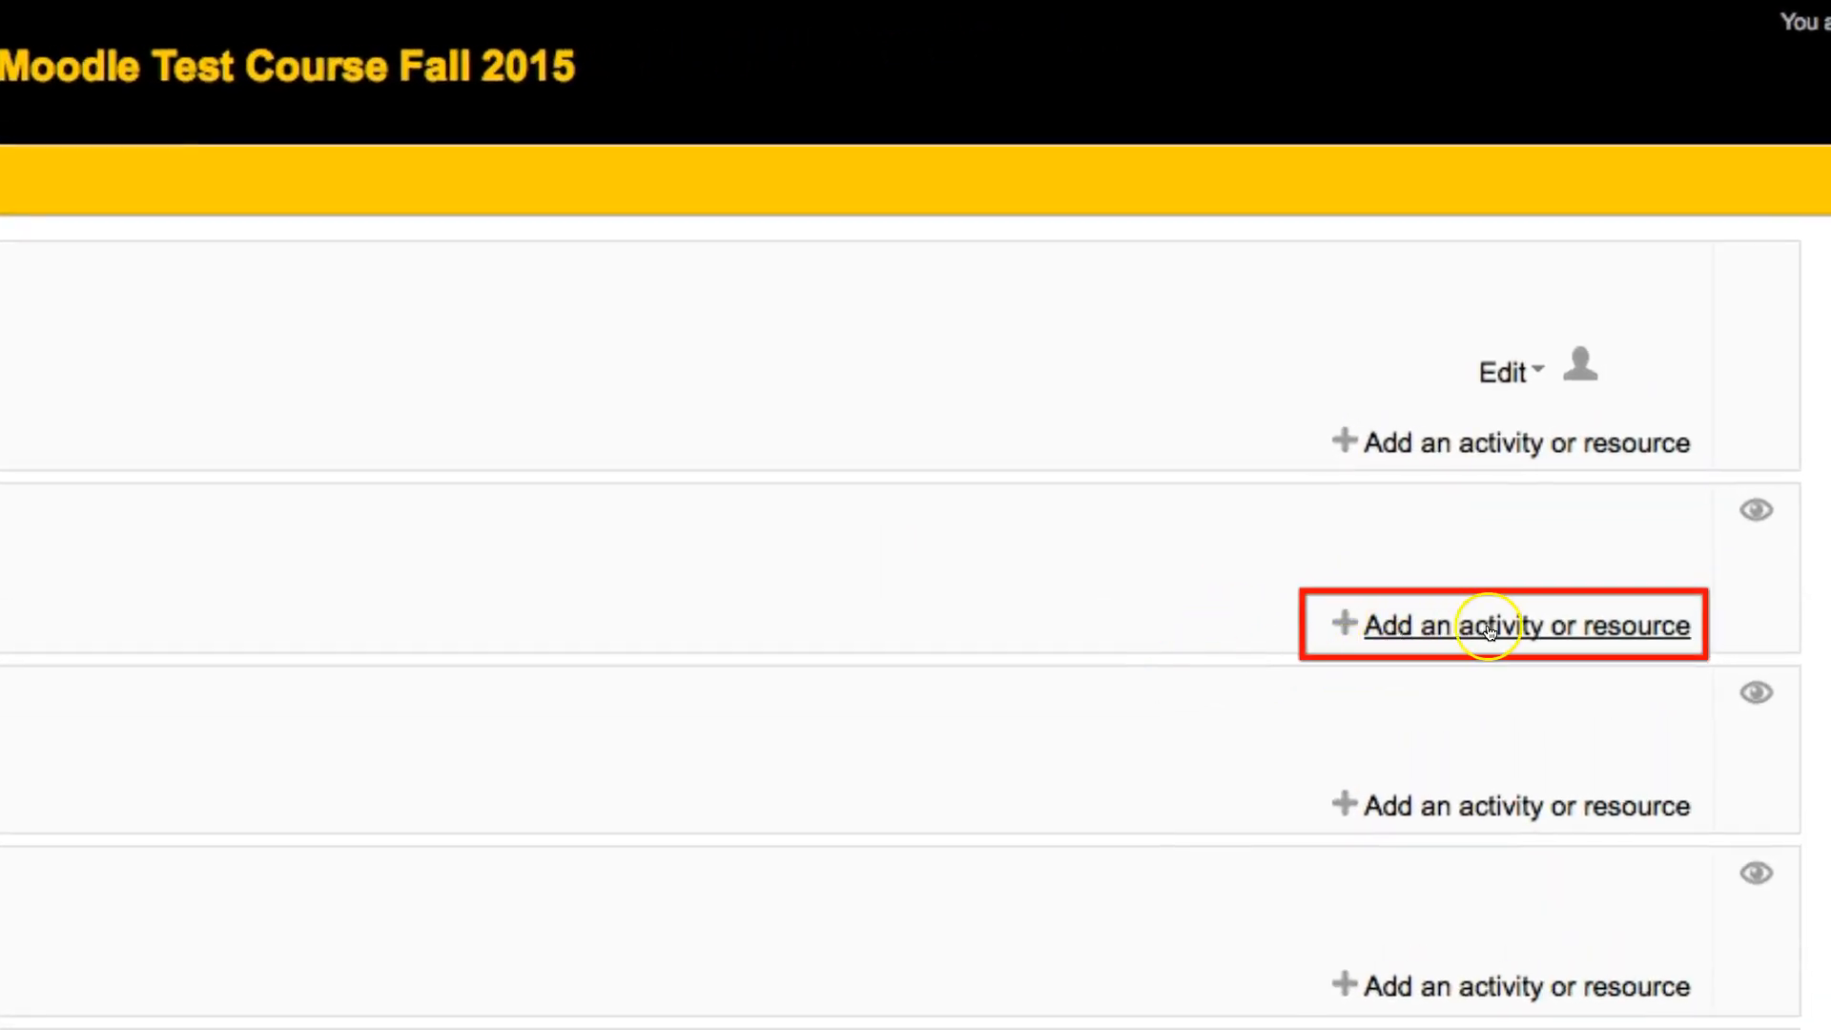
Step: Start adding a File resource to the 8 September - 14 September section
{"action": "left_click", "coordinate": [1475, 630]}
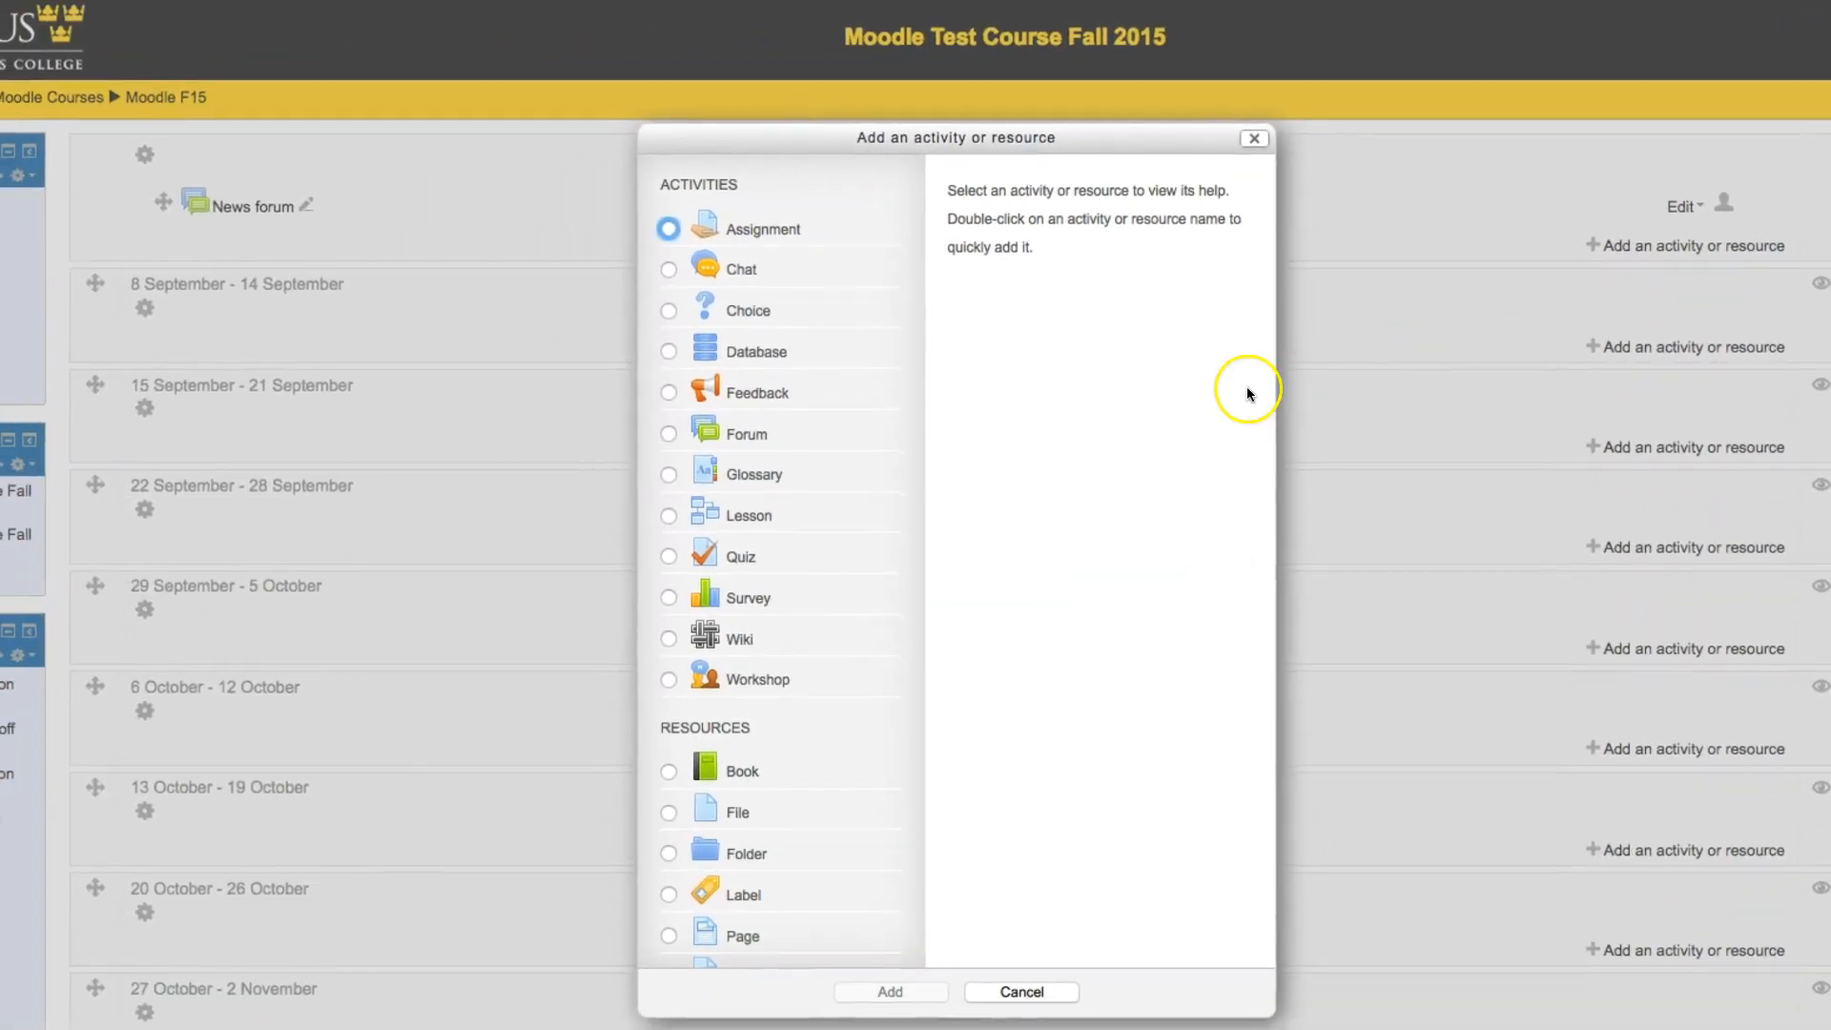
{"action": "scroll", "coordinate": [748, 288], "scroll_direction": "down", "scroll_amount": 1}
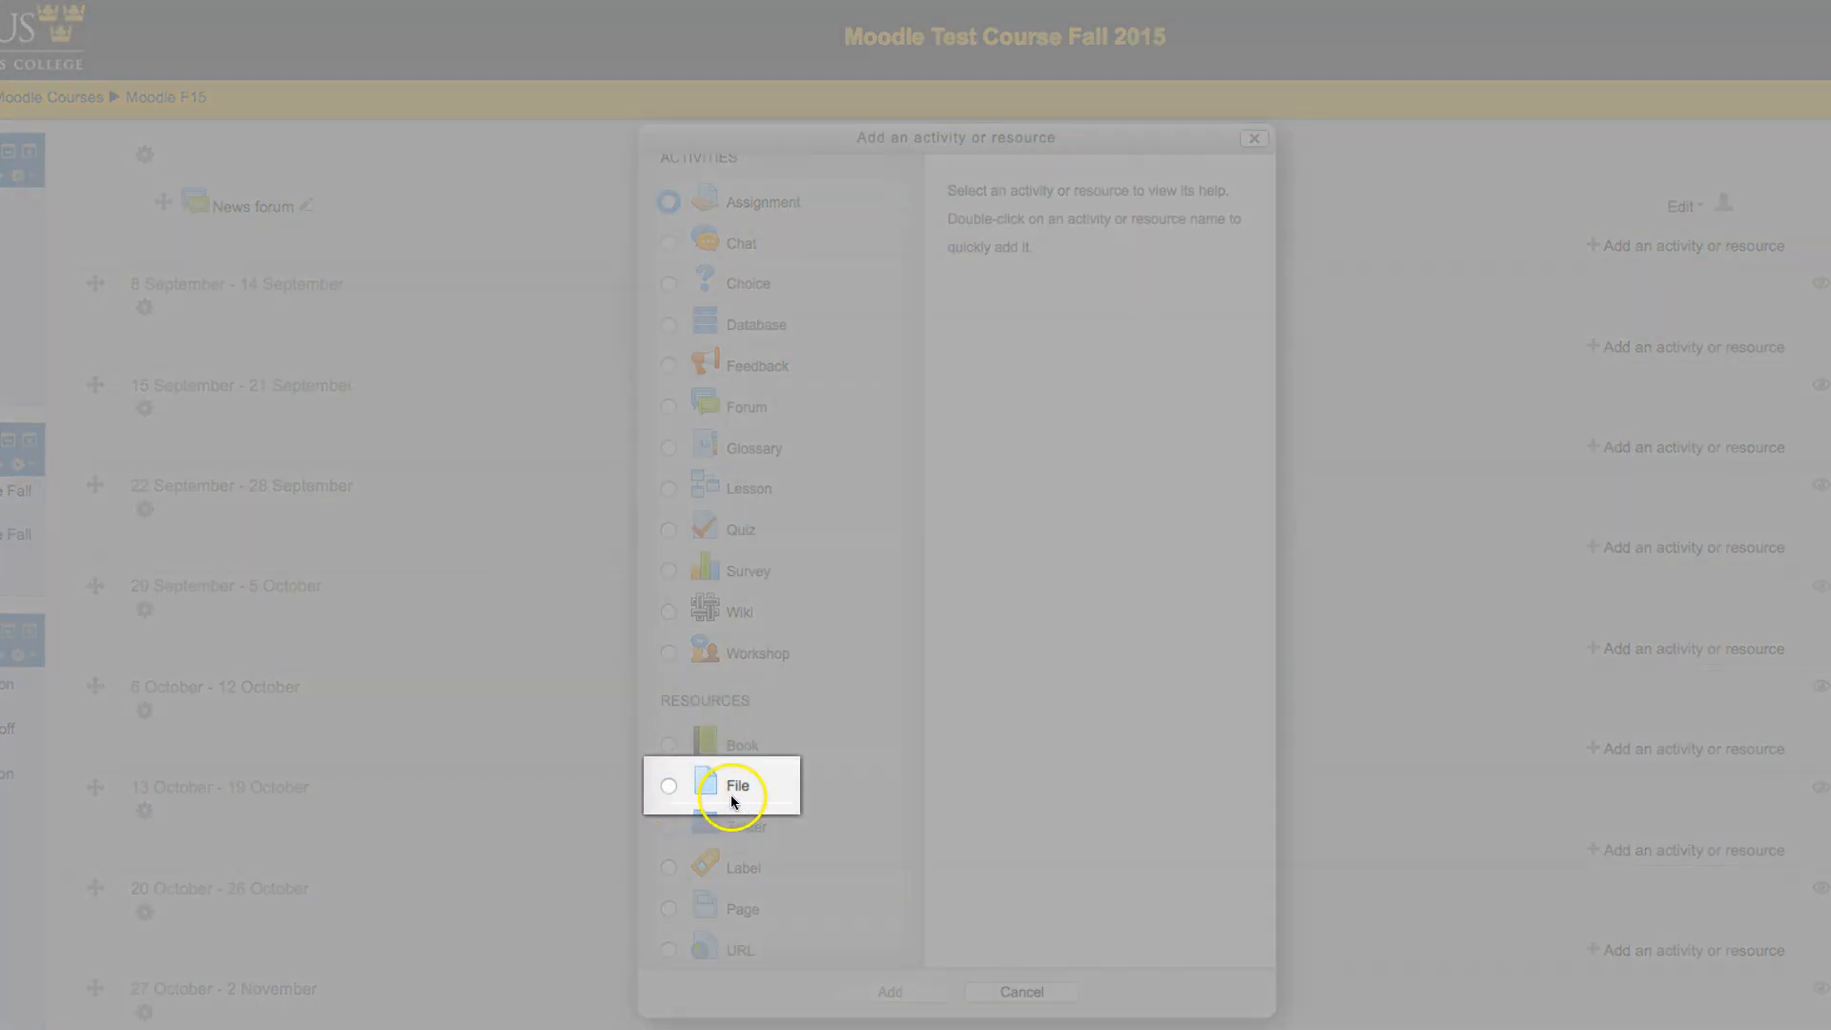
{"action": "left_click", "coordinate": [670, 786]}
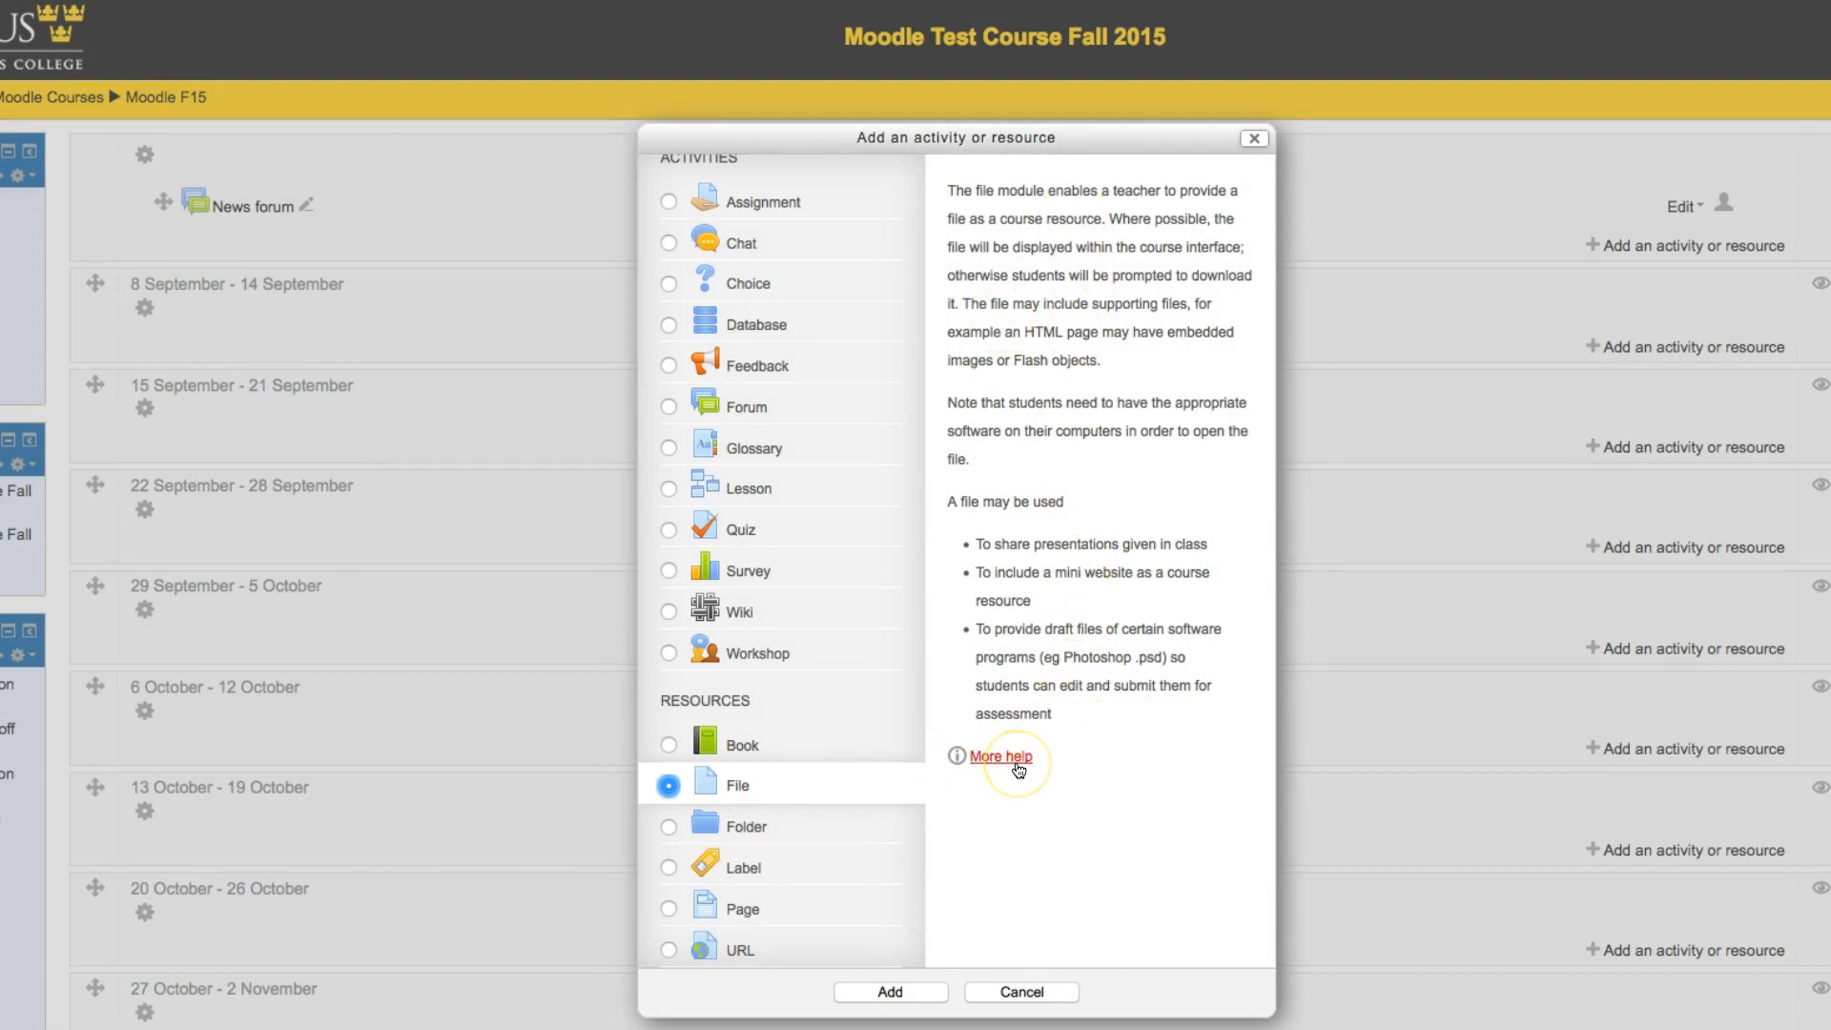
{"action": "left_click", "coordinate": [894, 993]}
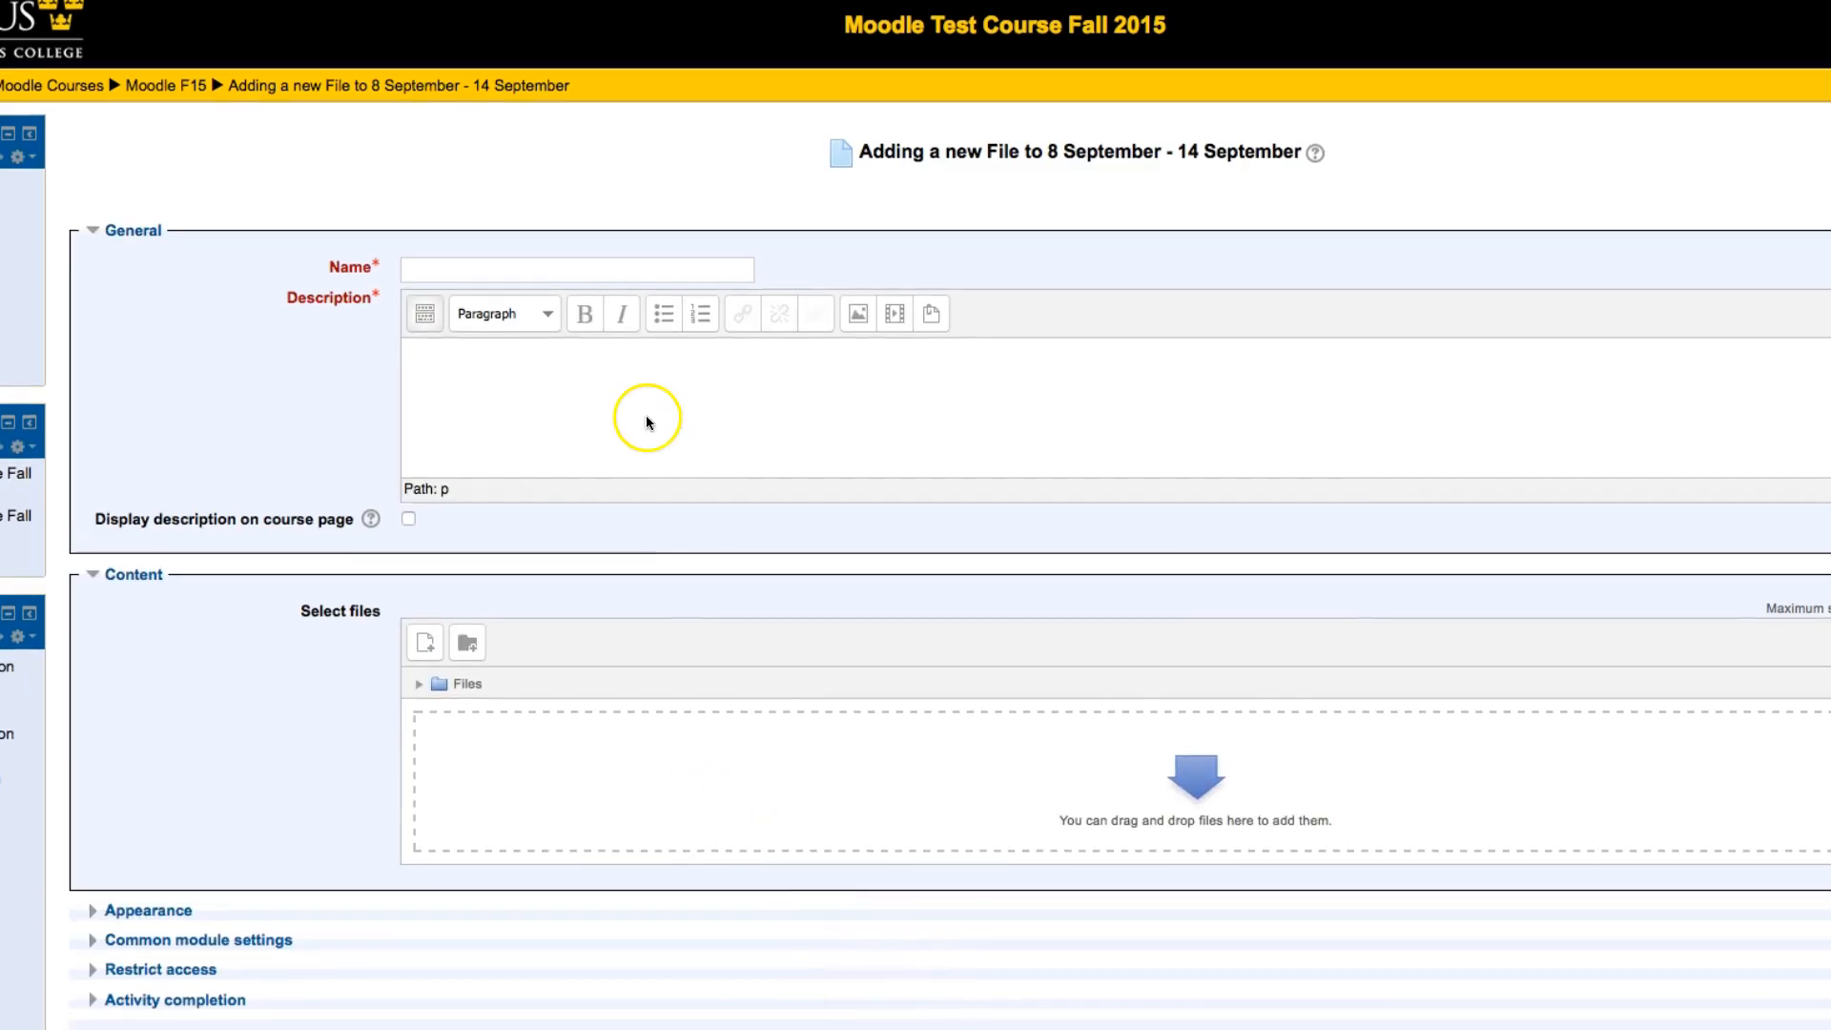
Step: Name the new file resource "Gus" and enter the description "Photo of Gus"
{"action": "left_click", "coordinate": [464, 270]}
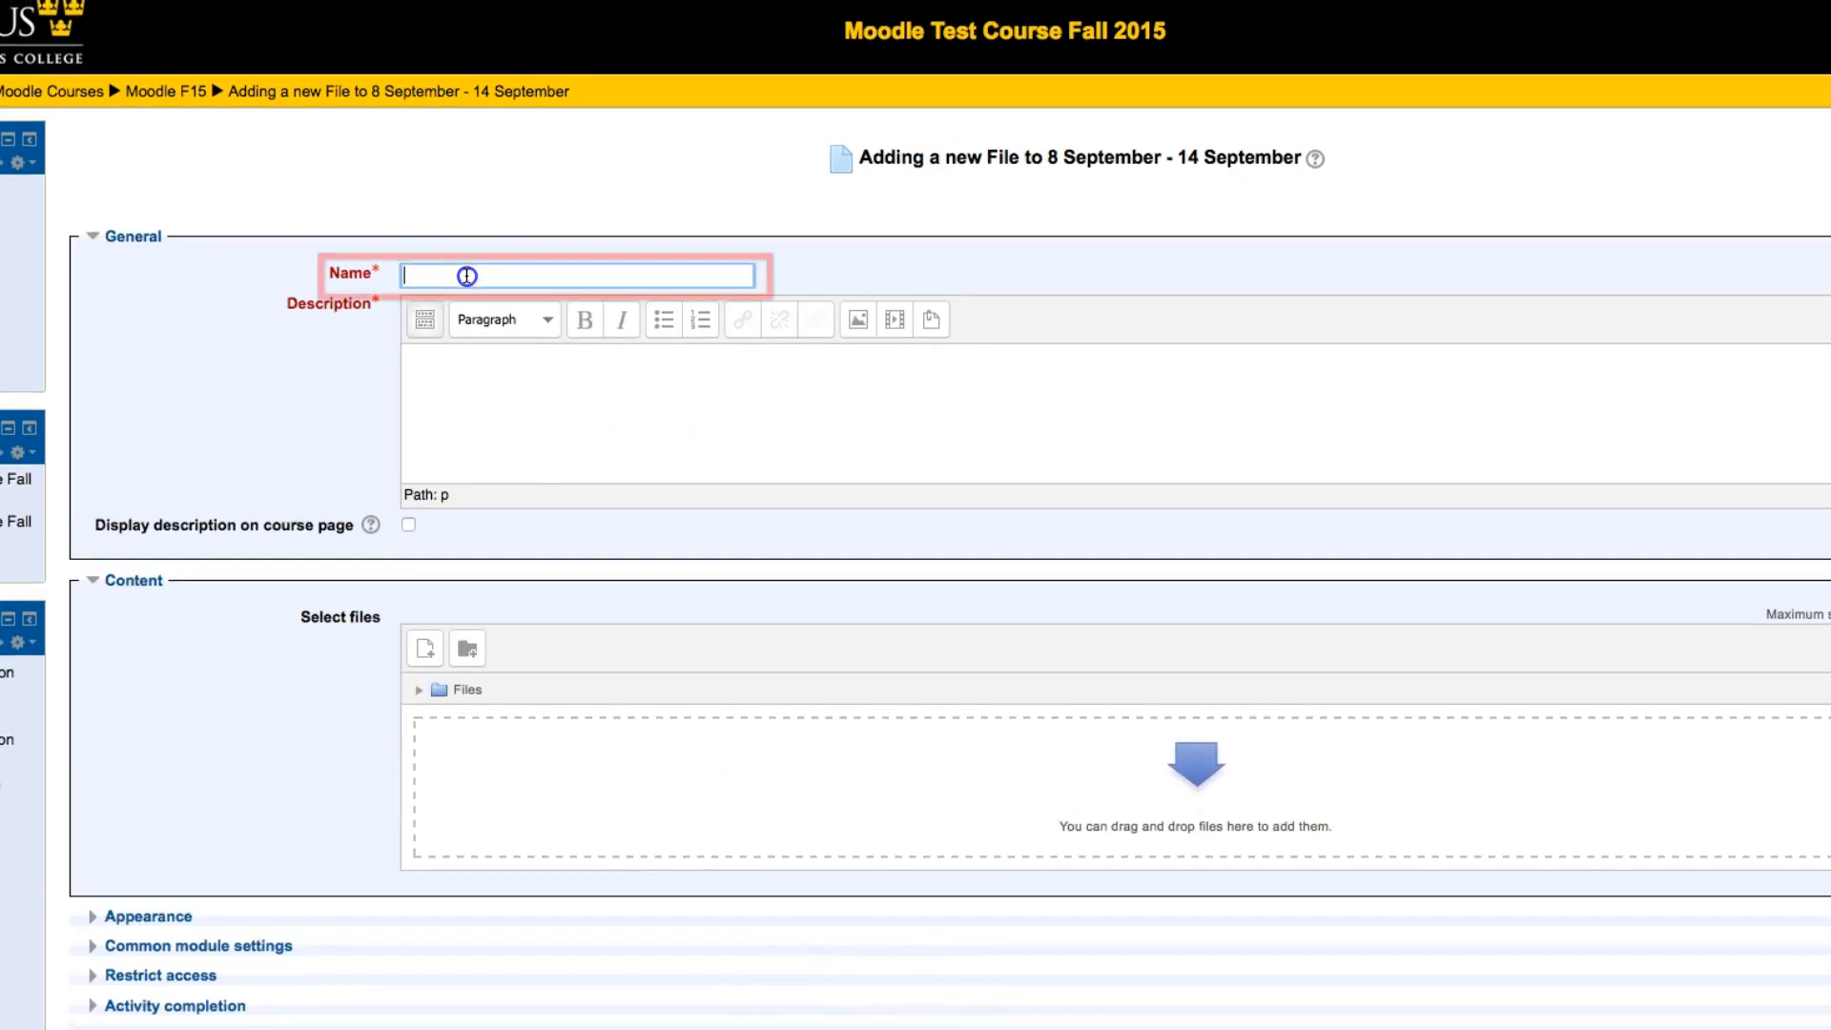
{"action": "type", "text": "Gus"}
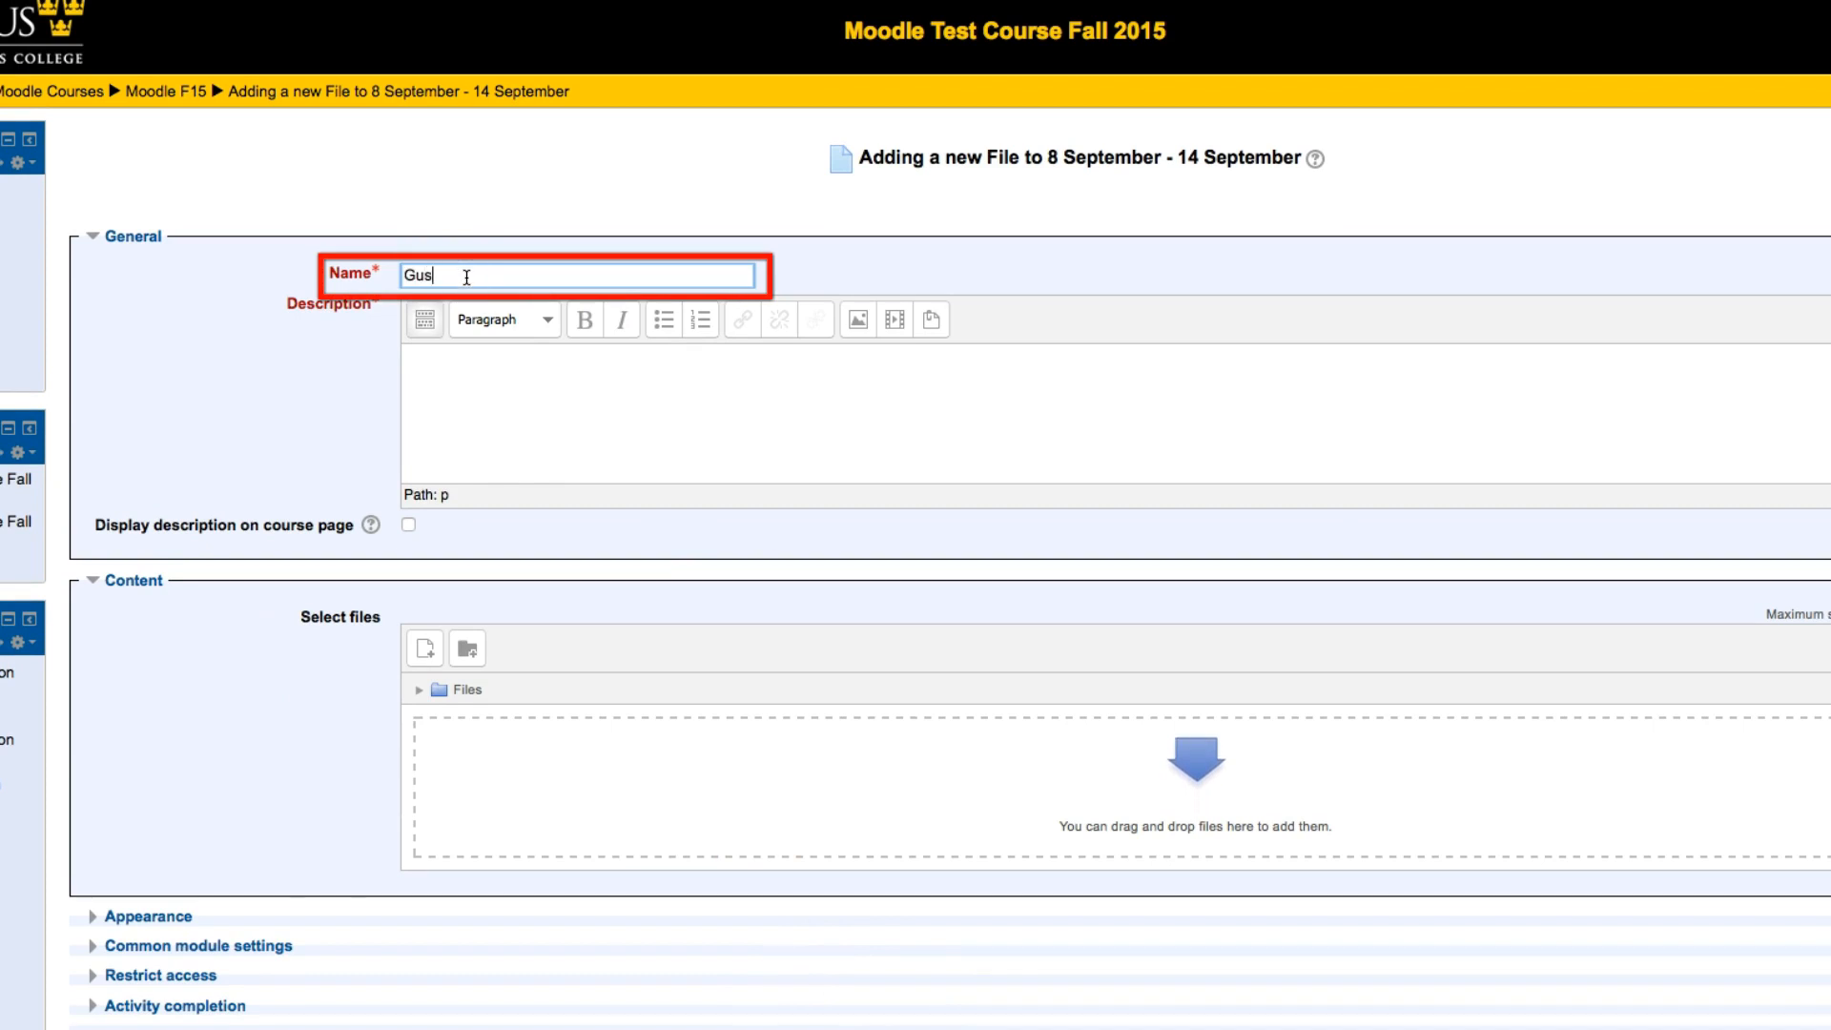
{"action": "left_click", "coordinate": [500, 369]}
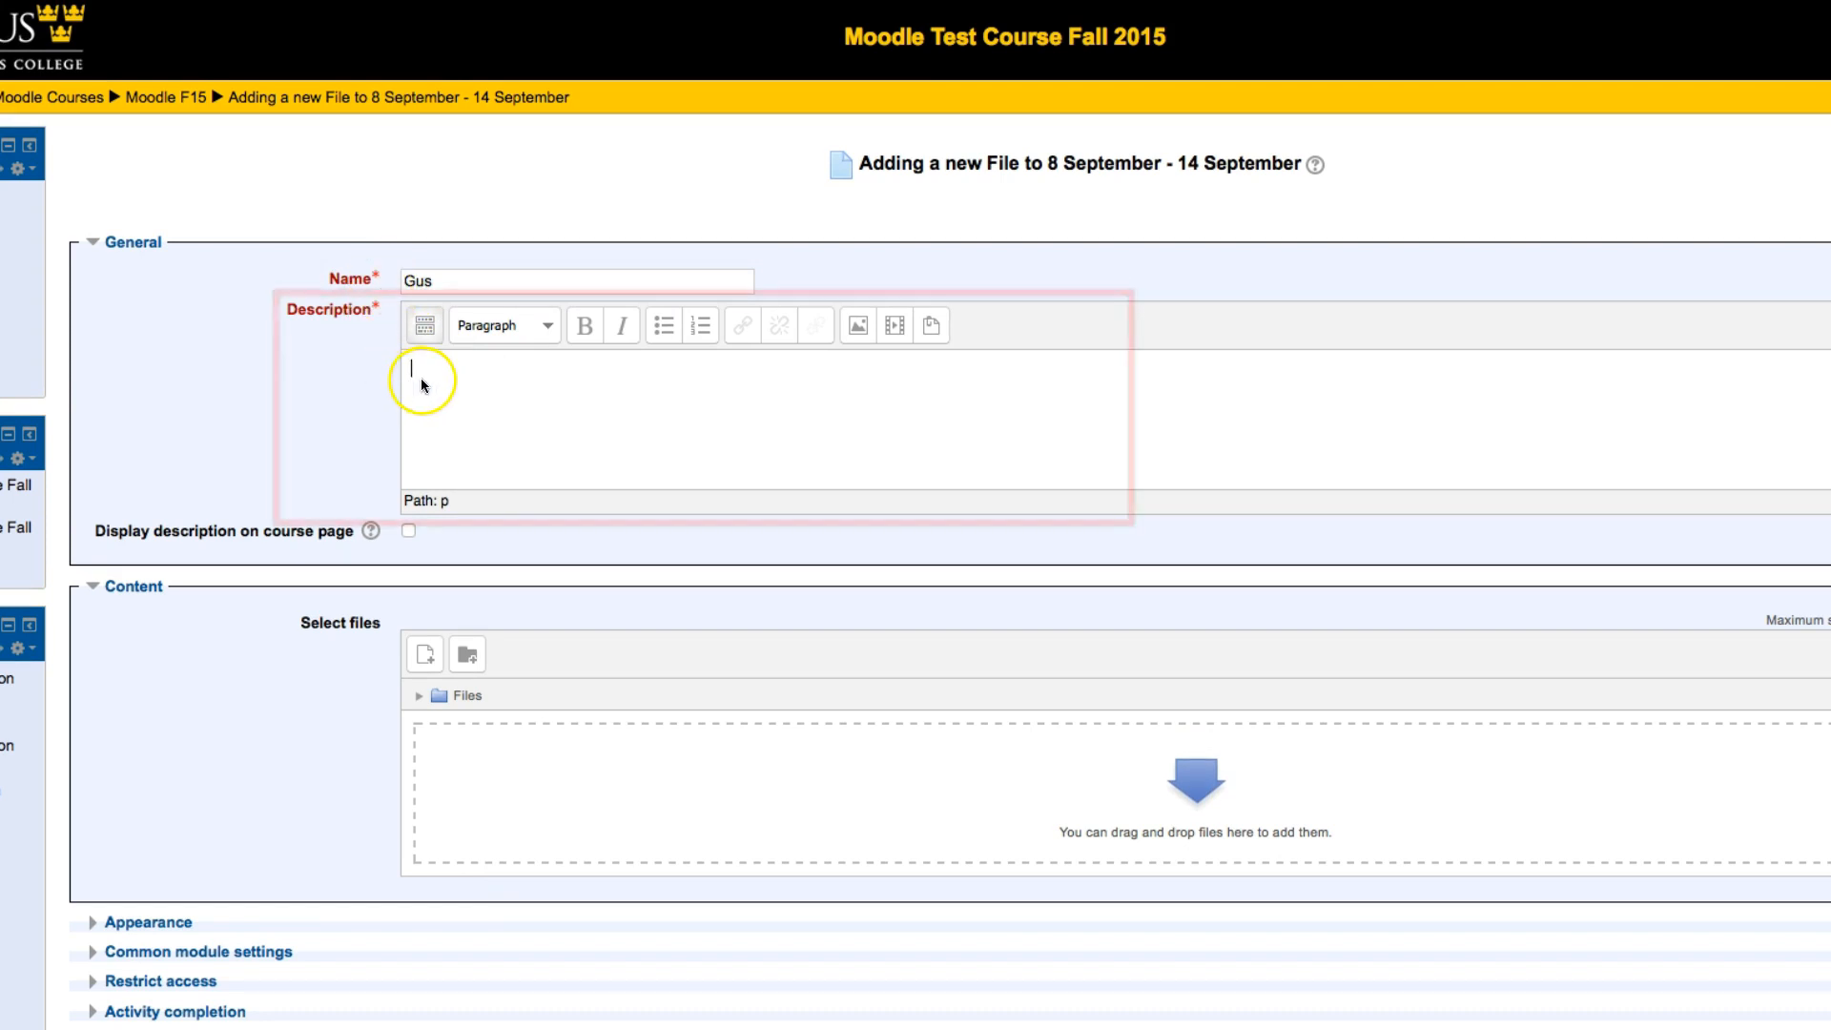
{"action": "type", "text": "Photo "}
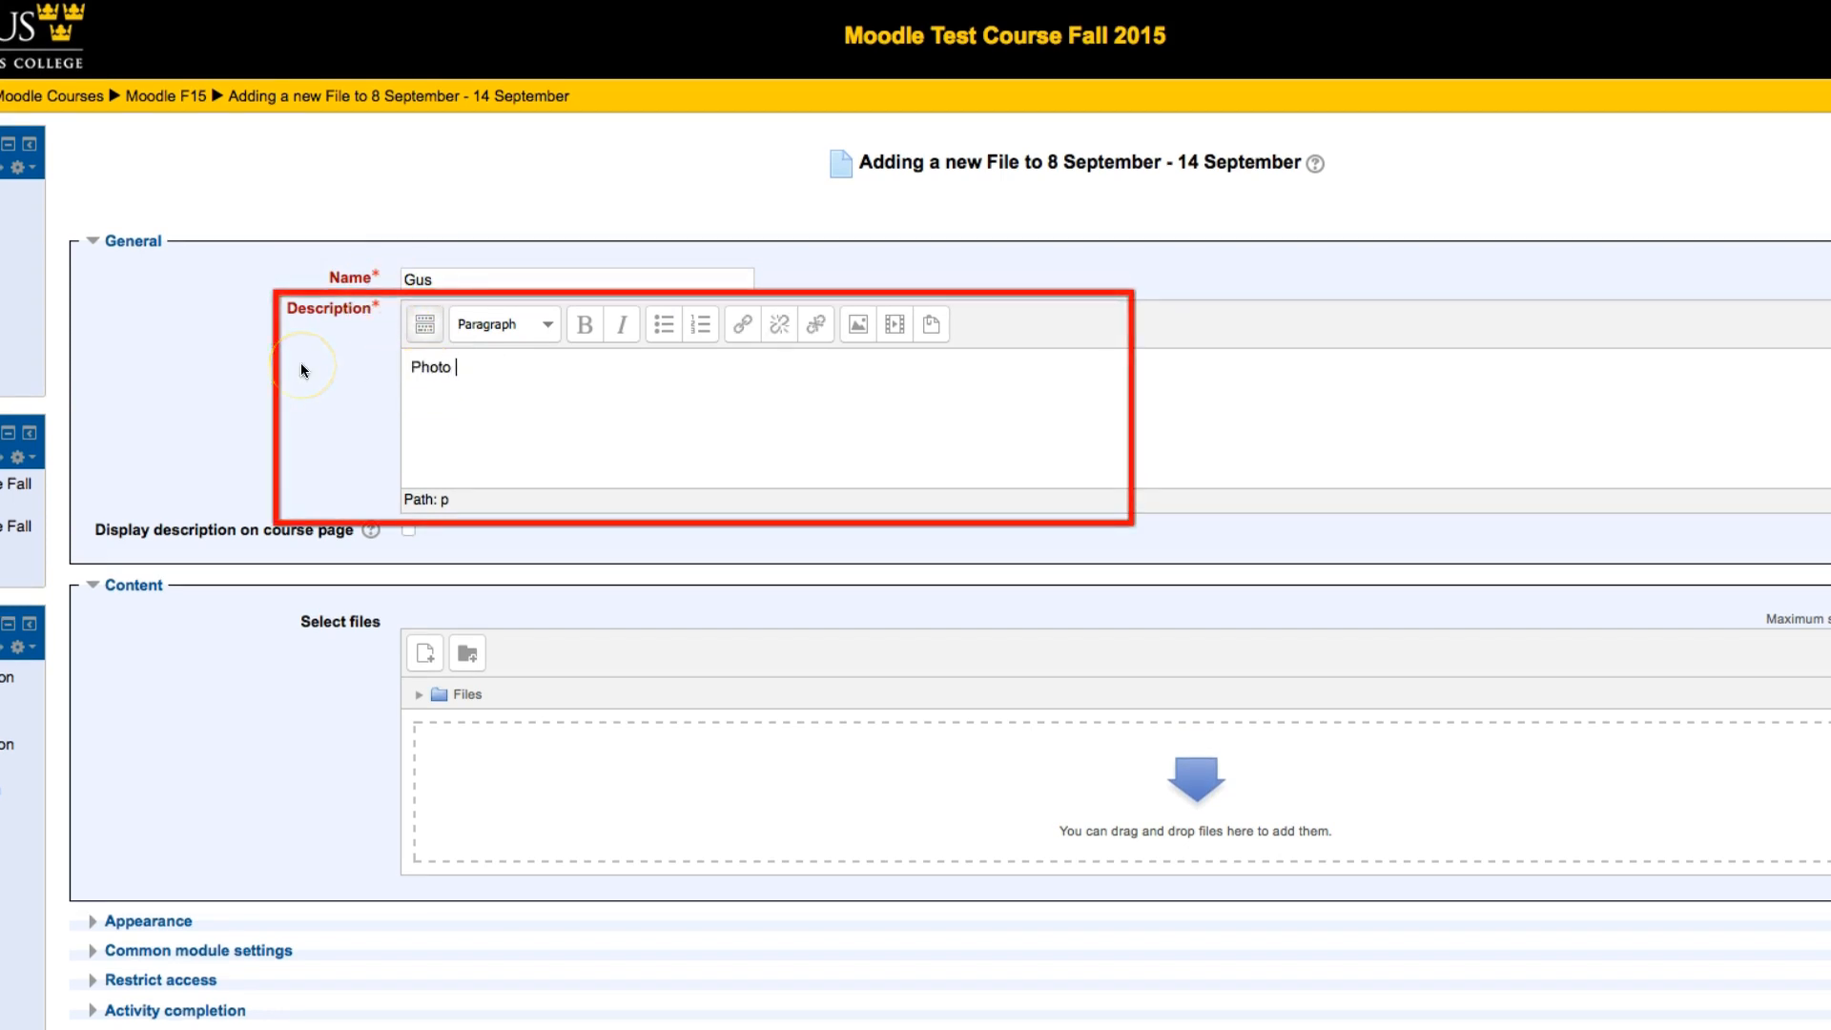
{"action": "type", "text": "of Gus"}
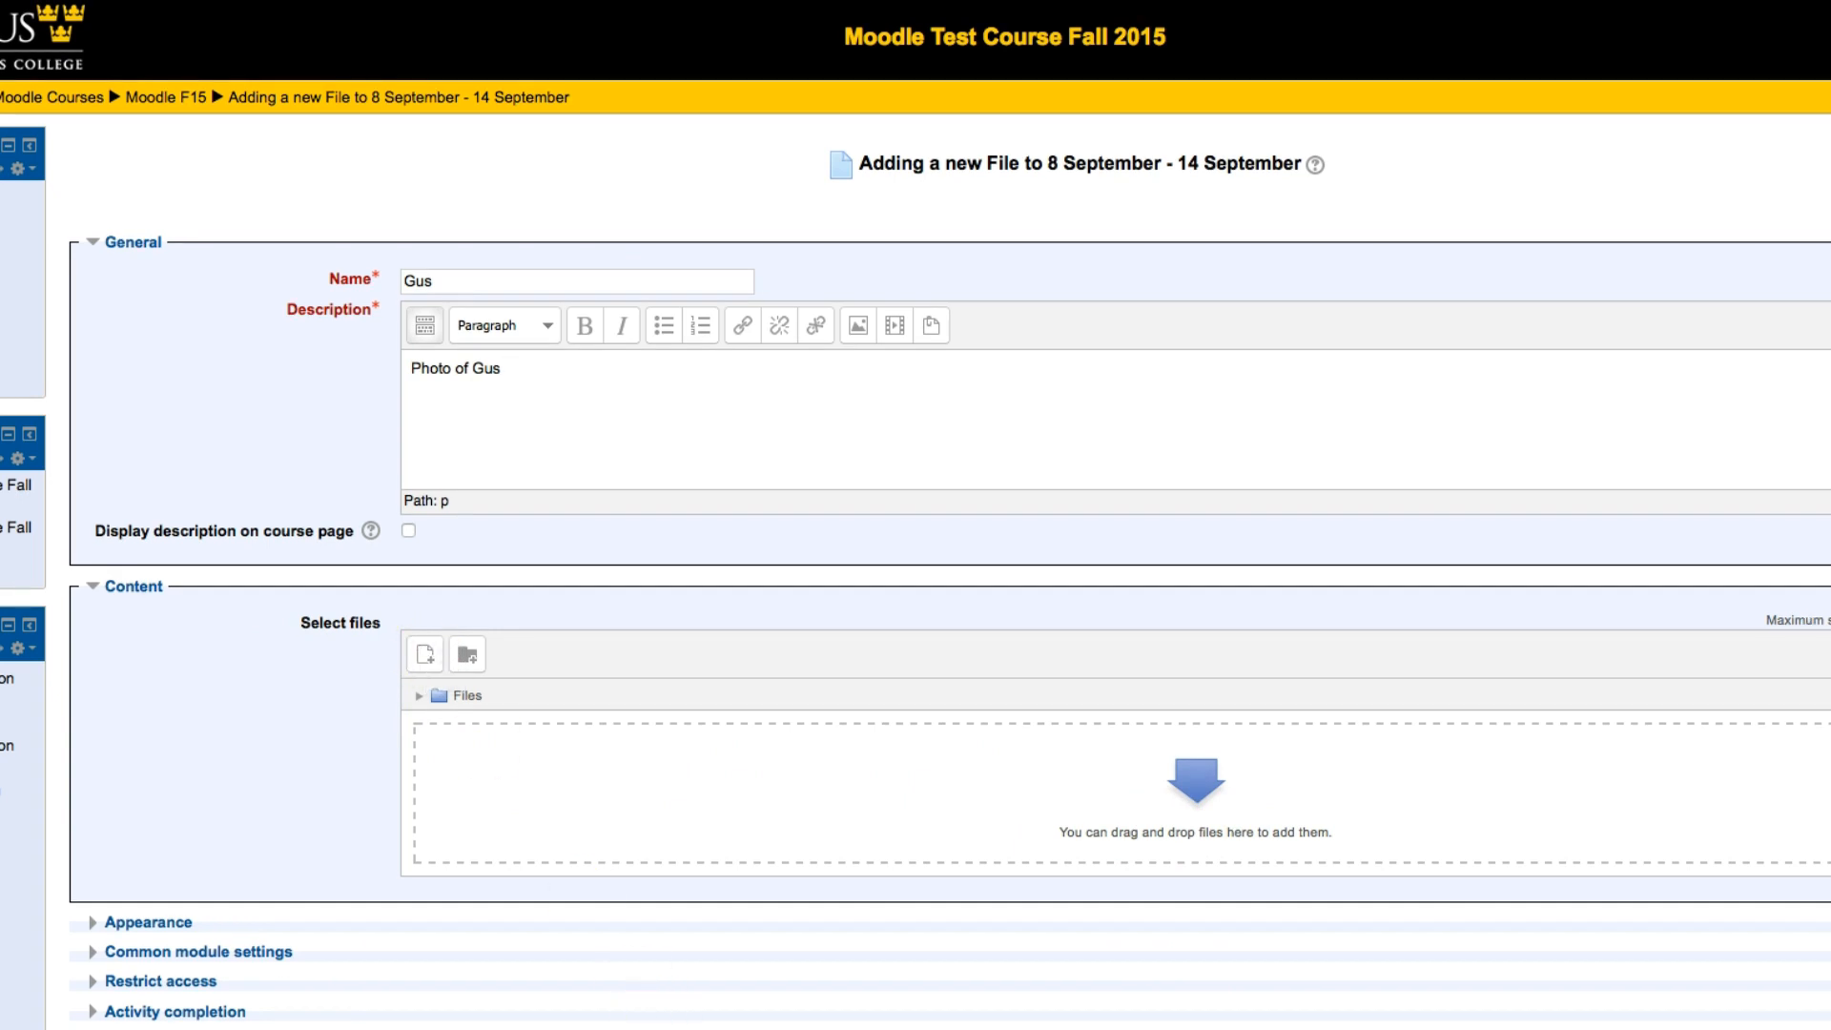
Step: Upload gus.jpg from the Course Files folder in Finder as the resource's content, then save and return to the course
{"action": "left_click_drag", "start_coordinate": [633, 710], "coordinate": [1341, 156]}
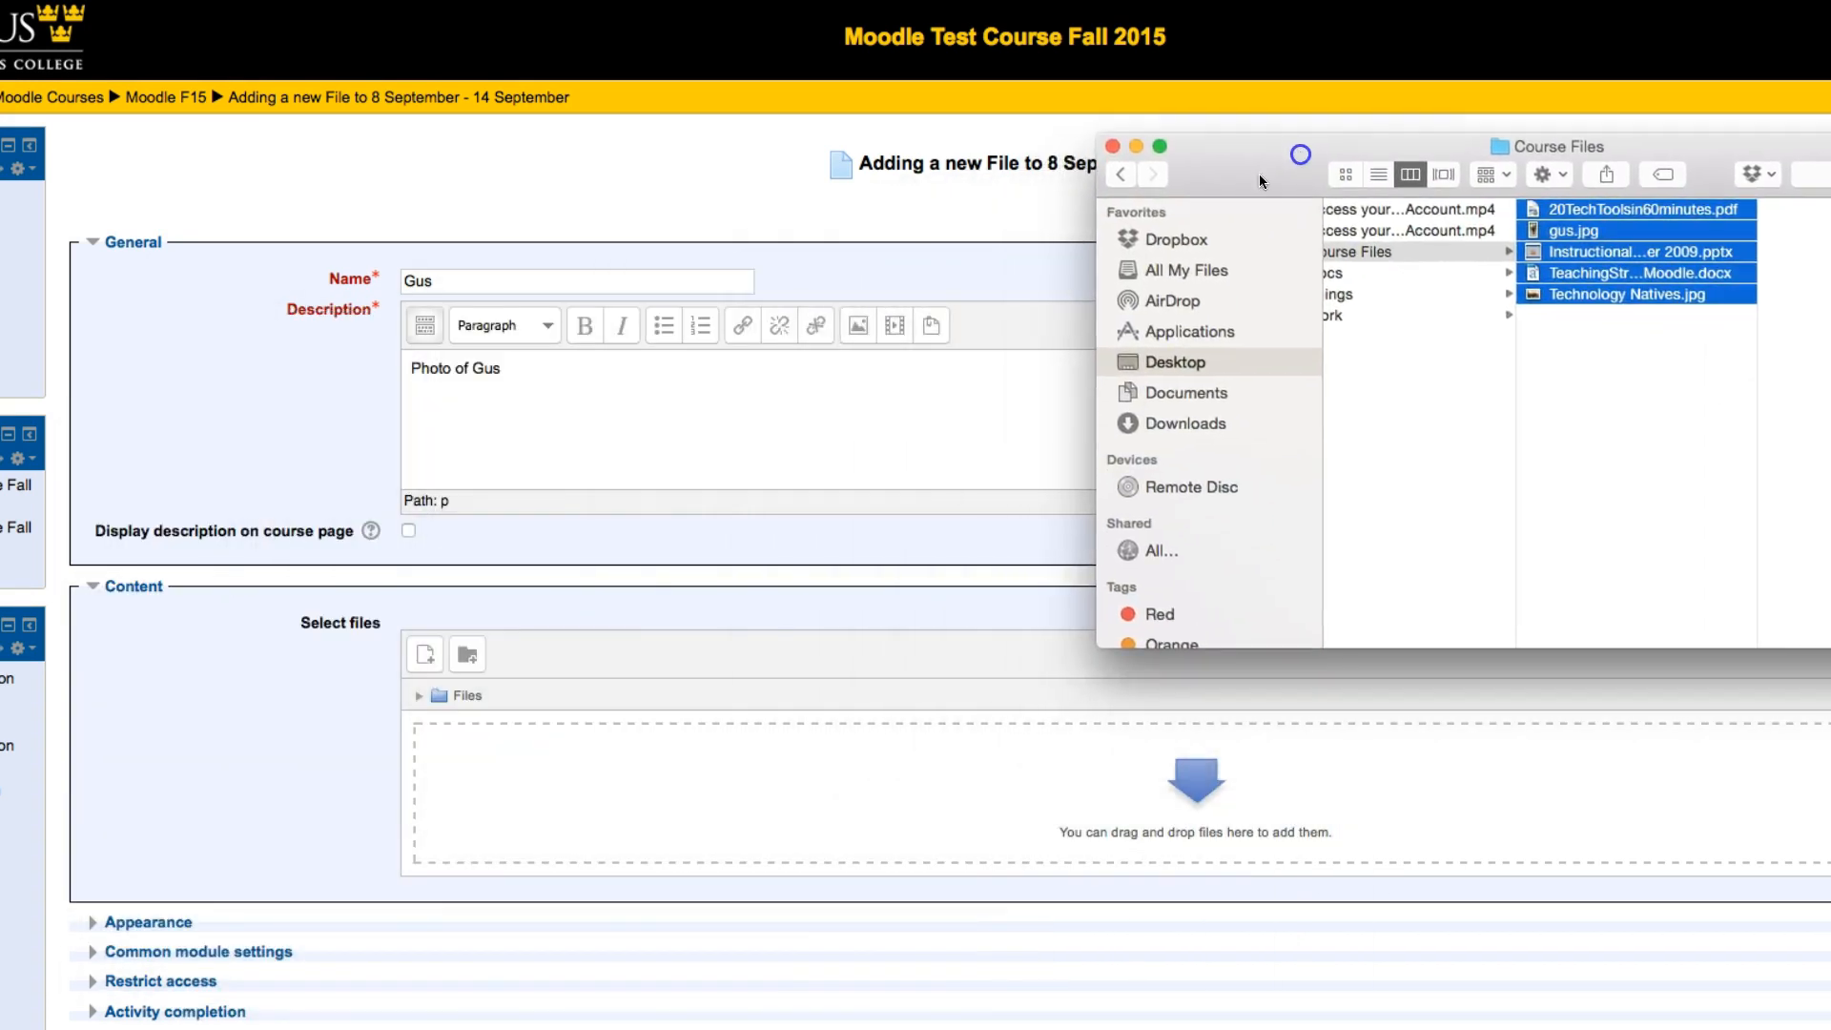
{"action": "left_click", "coordinate": [1581, 370]}
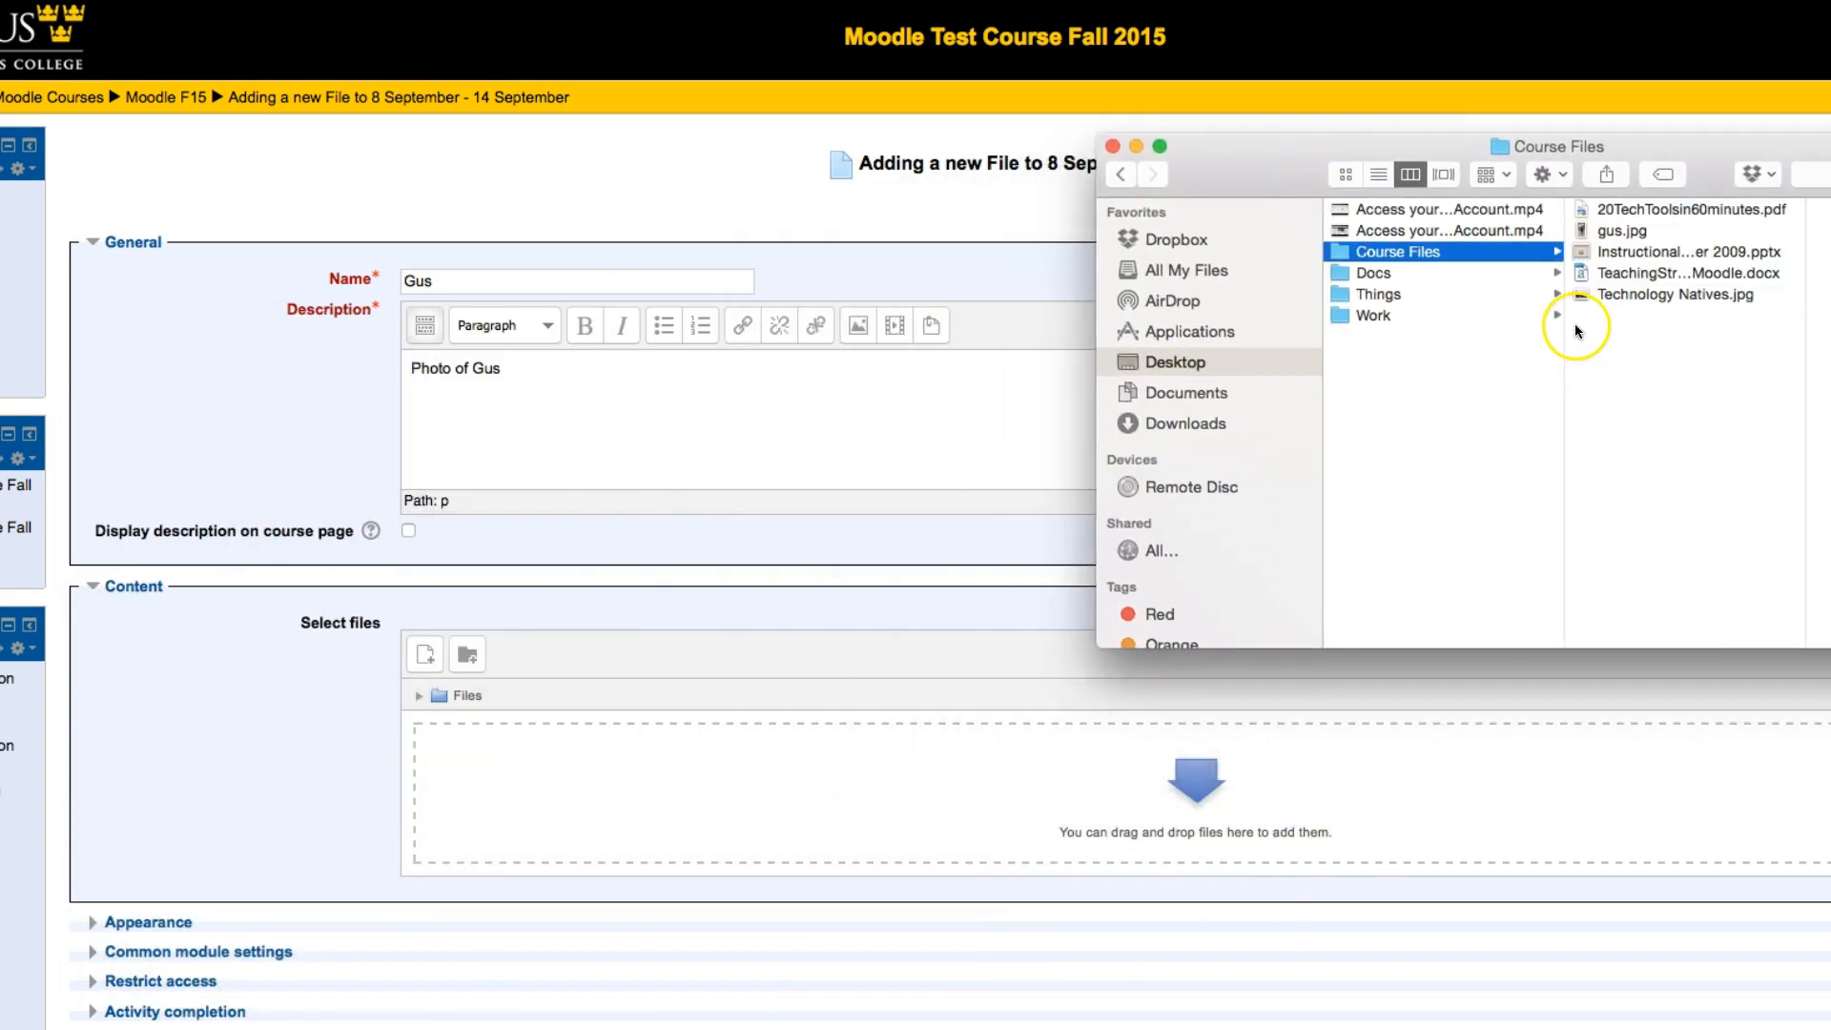
{"action": "left_click", "coordinate": [1621, 232]}
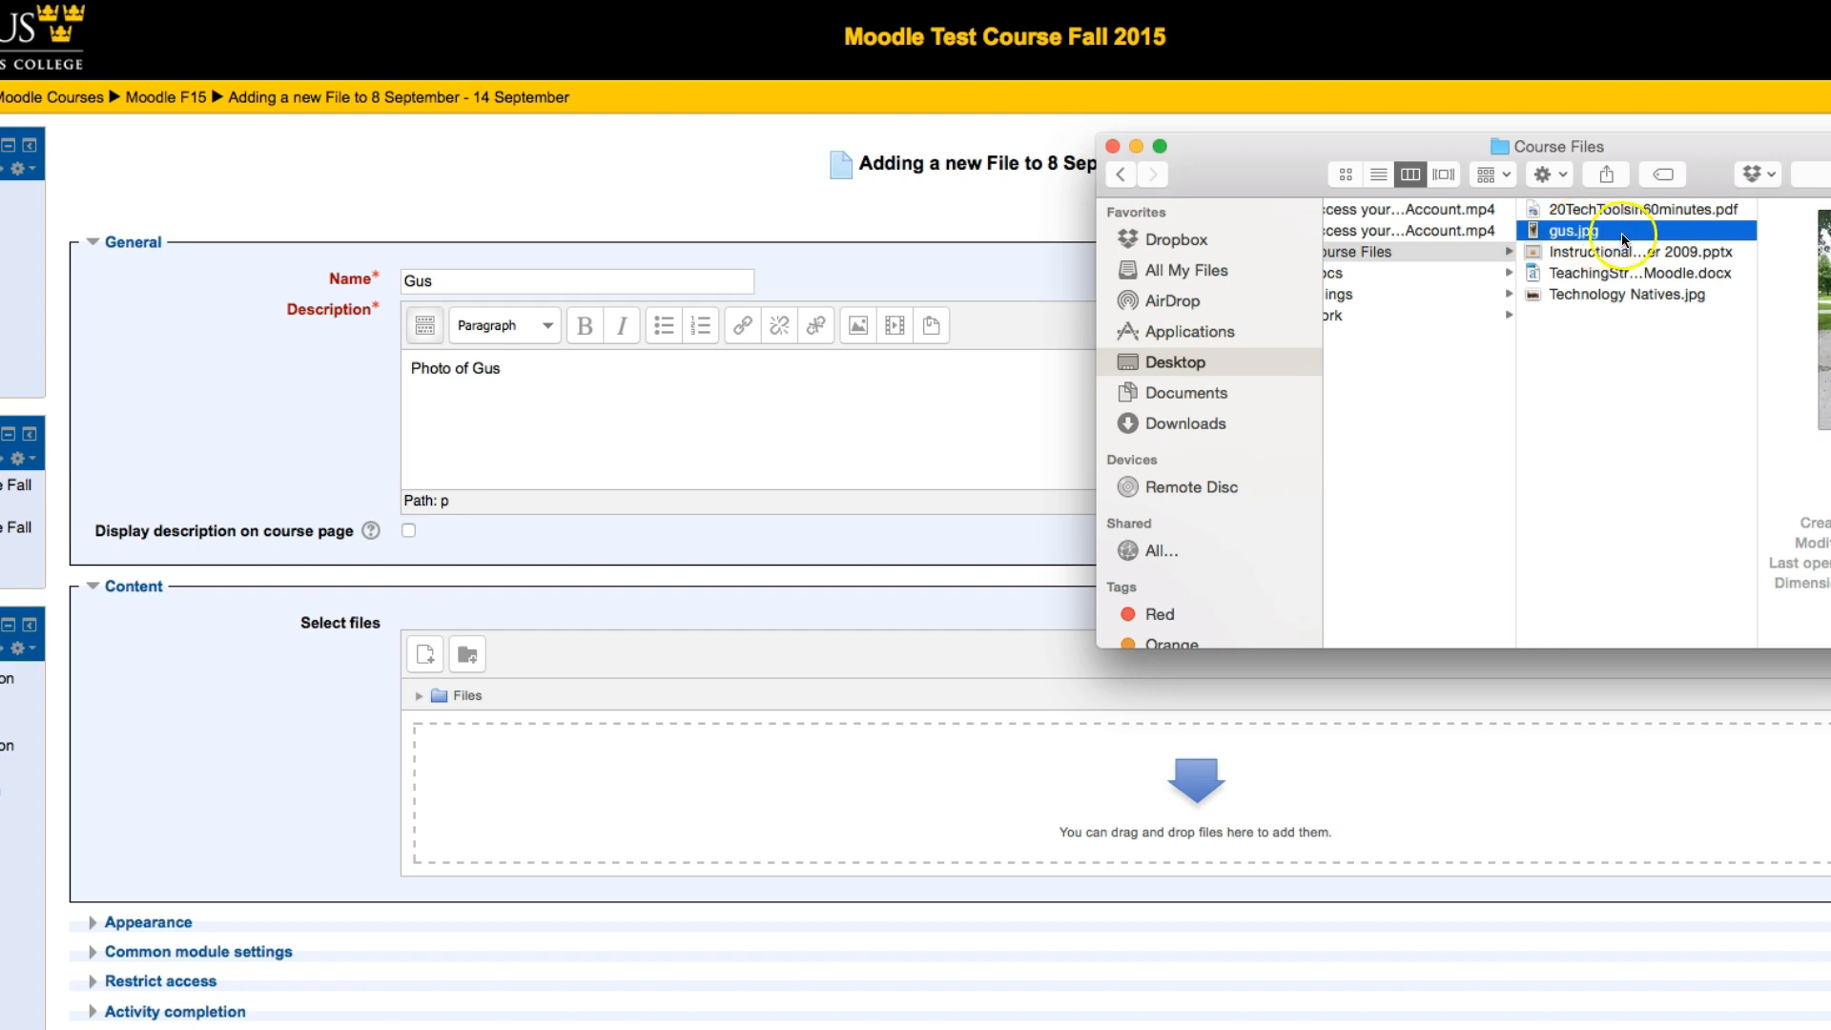
{"action": "left_click_drag", "start_coordinate": [1593, 233], "coordinate": [1190, 799]}
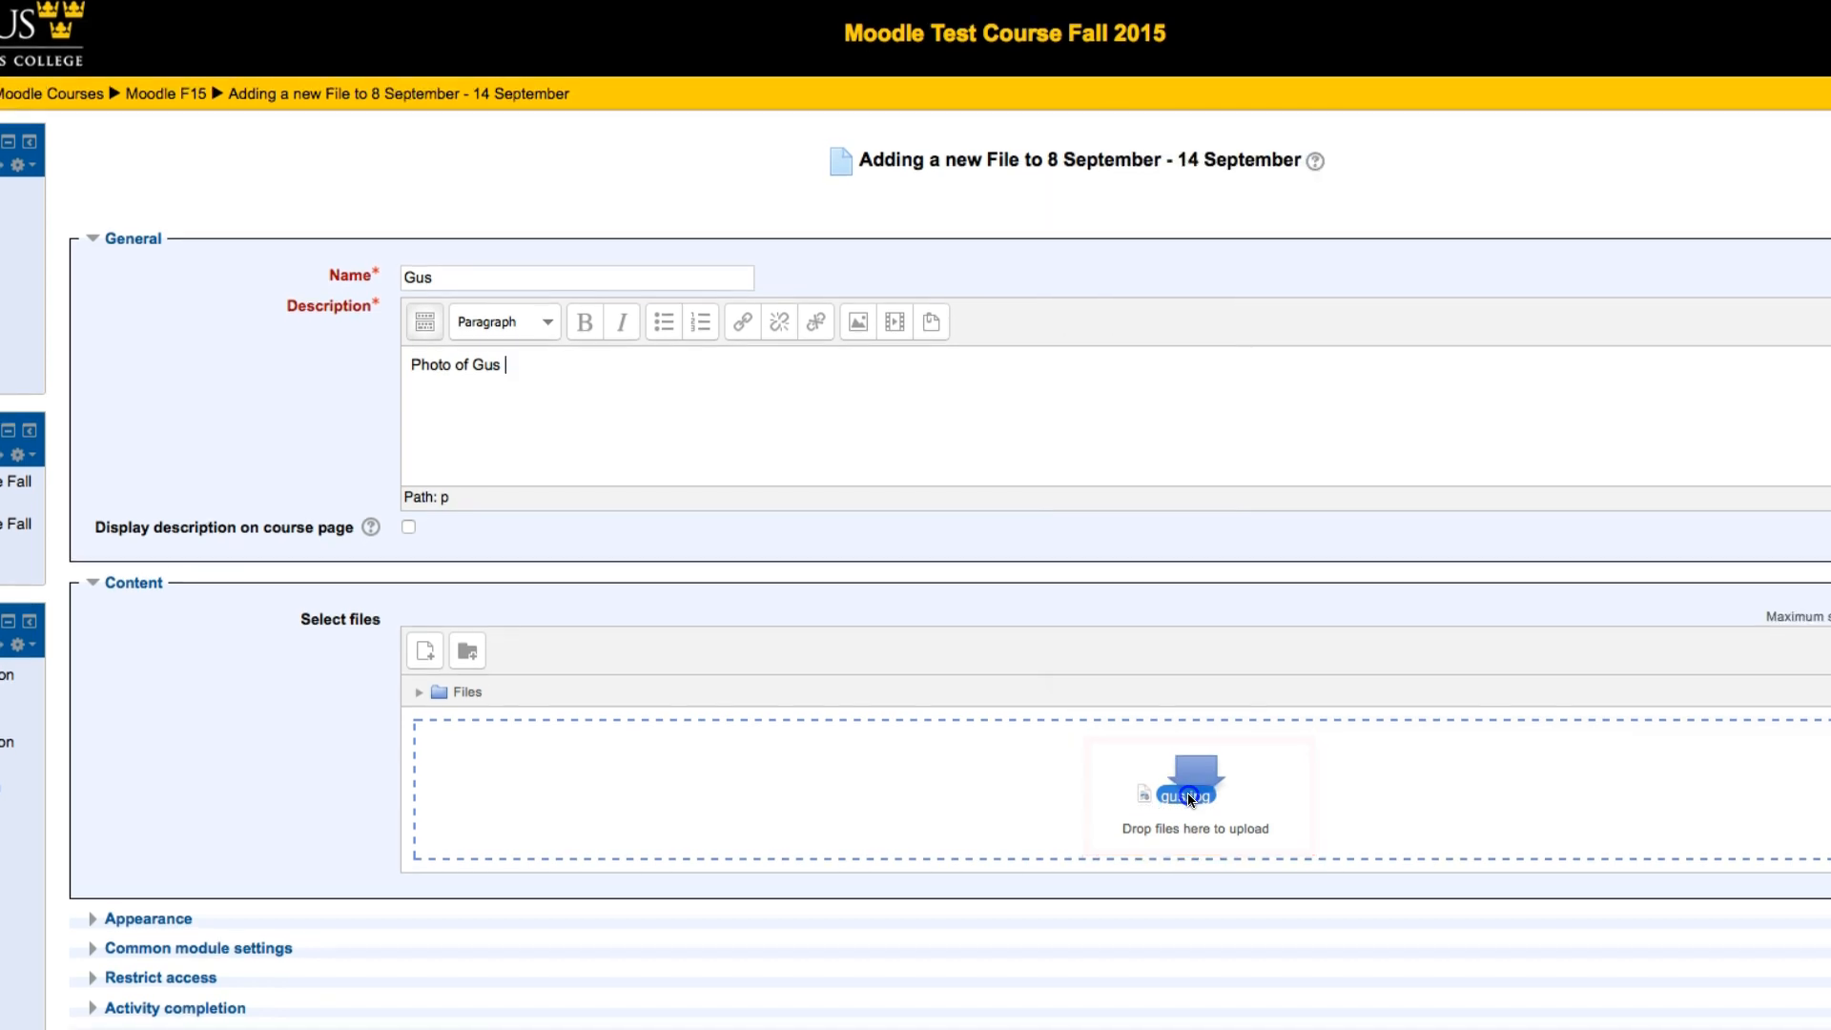
{"action": "left_click_drag", "start_coordinate": [1189, 797], "coordinate": [1191, 799]}
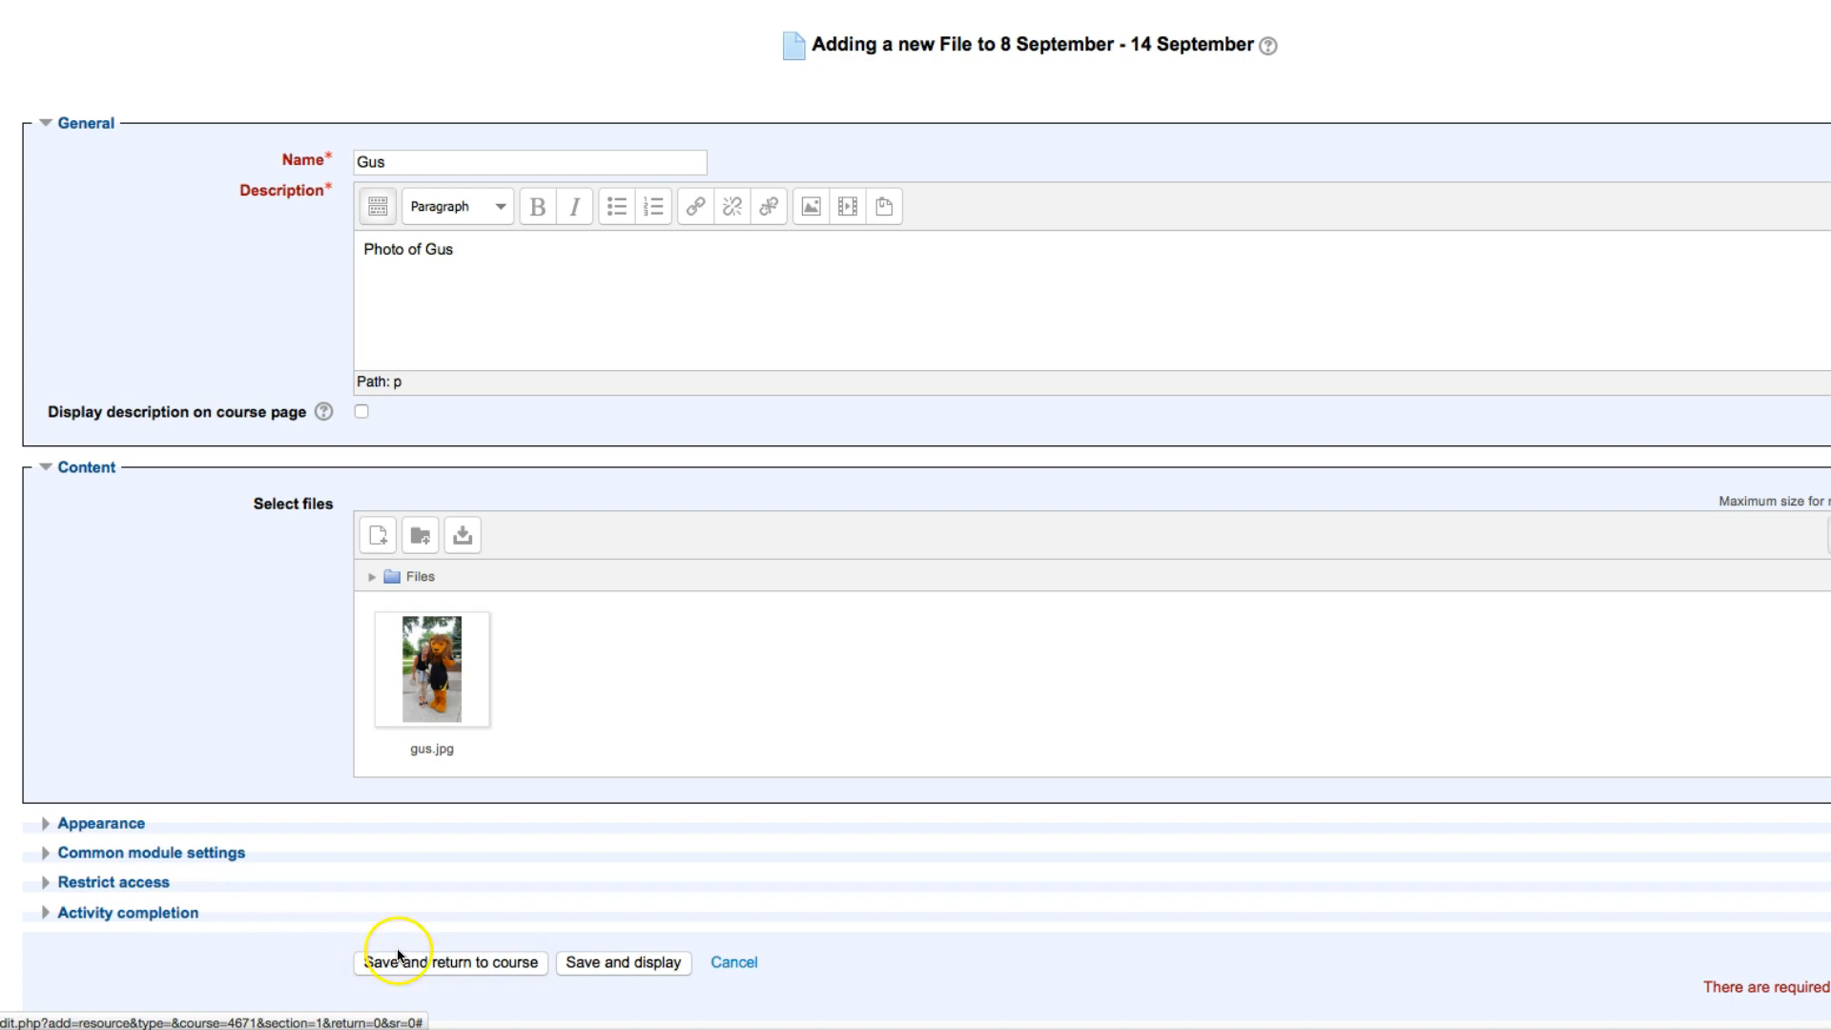
{"action": "left_click", "coordinate": [452, 963]}
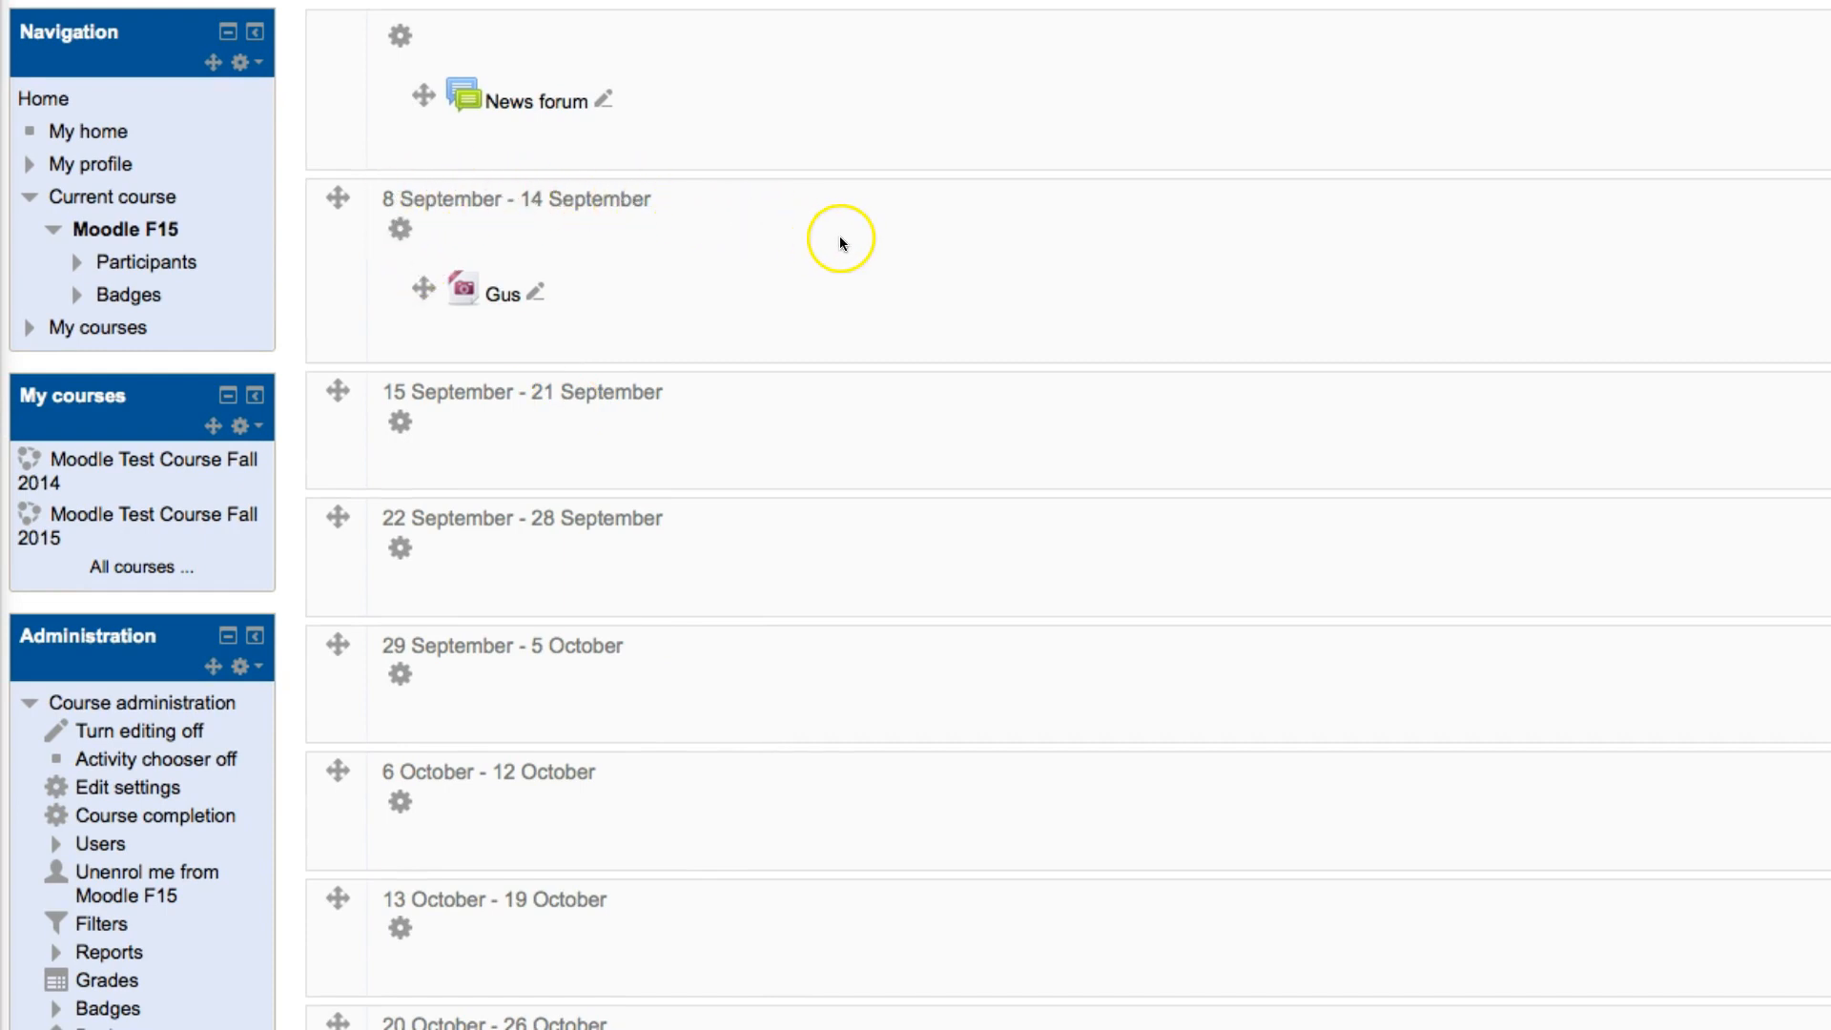
Step: View the Gus file resource in the 8 September - 14 September section and return to the course page
{"action": "left_click", "coordinate": [499, 295]}
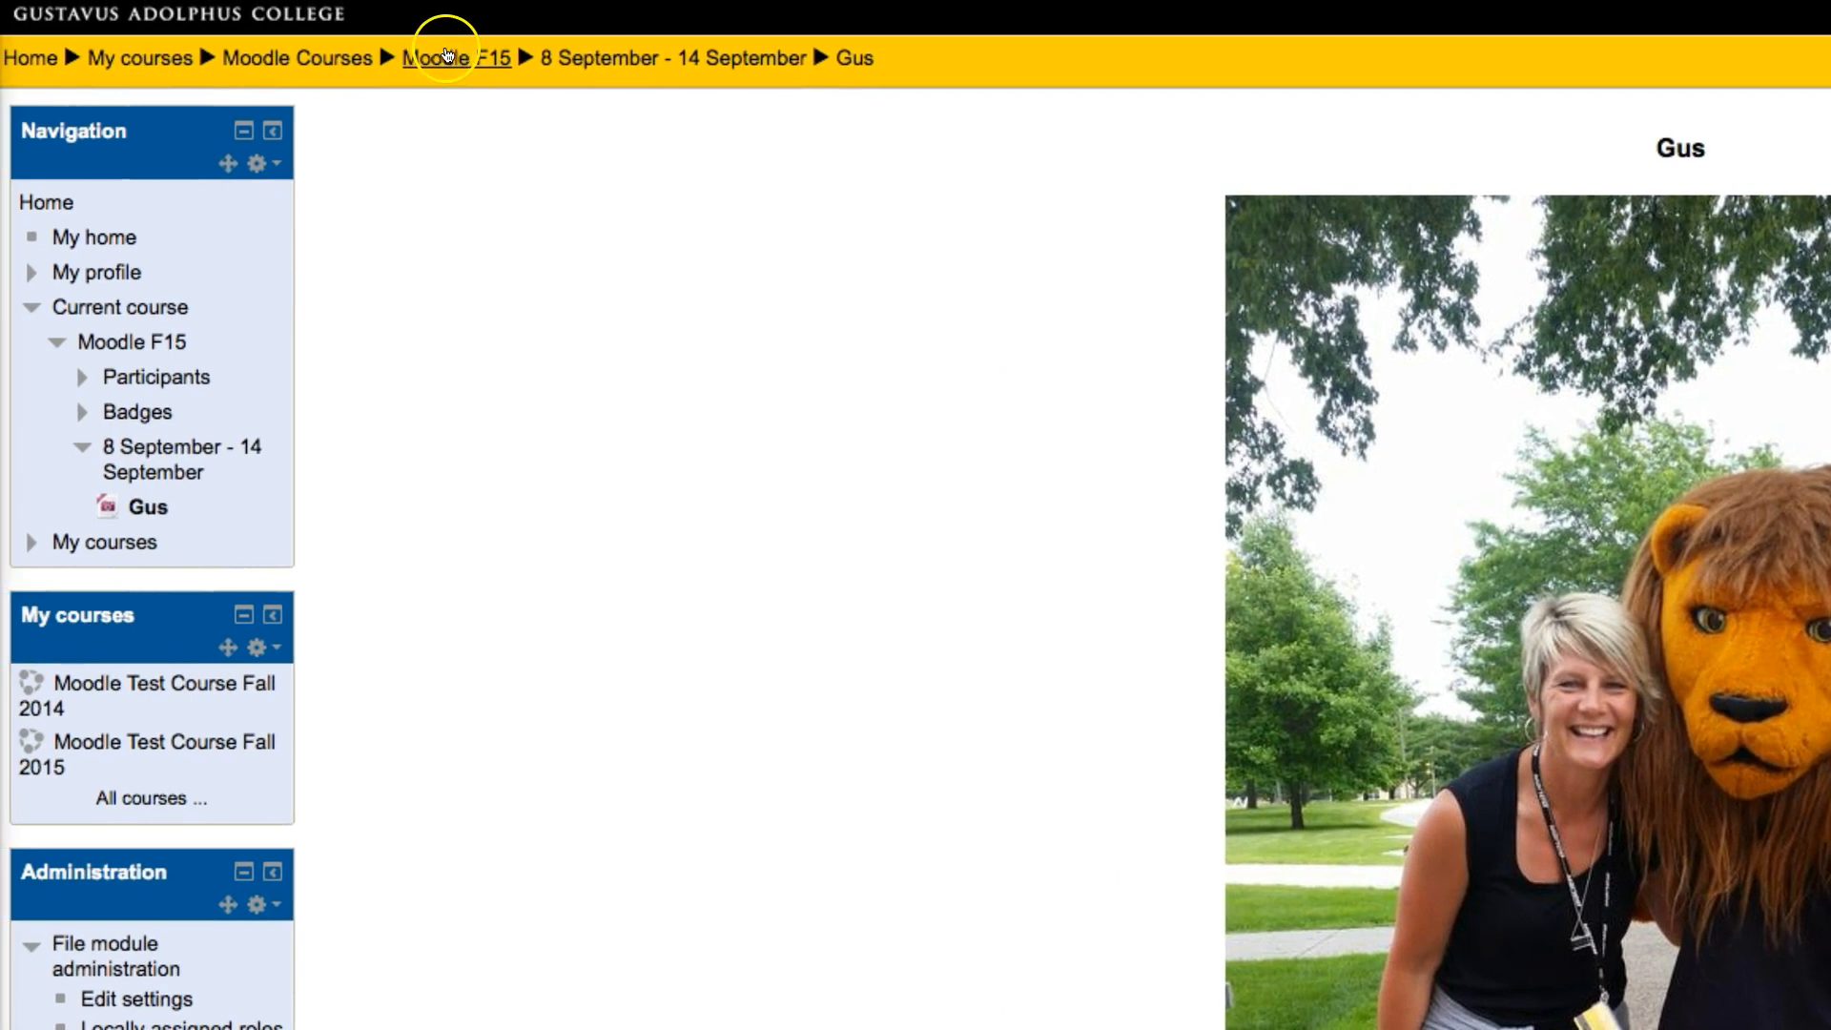
{"action": "left_click", "coordinate": [441, 59]}
{"action": "left_click", "coordinate": [527, 333]}
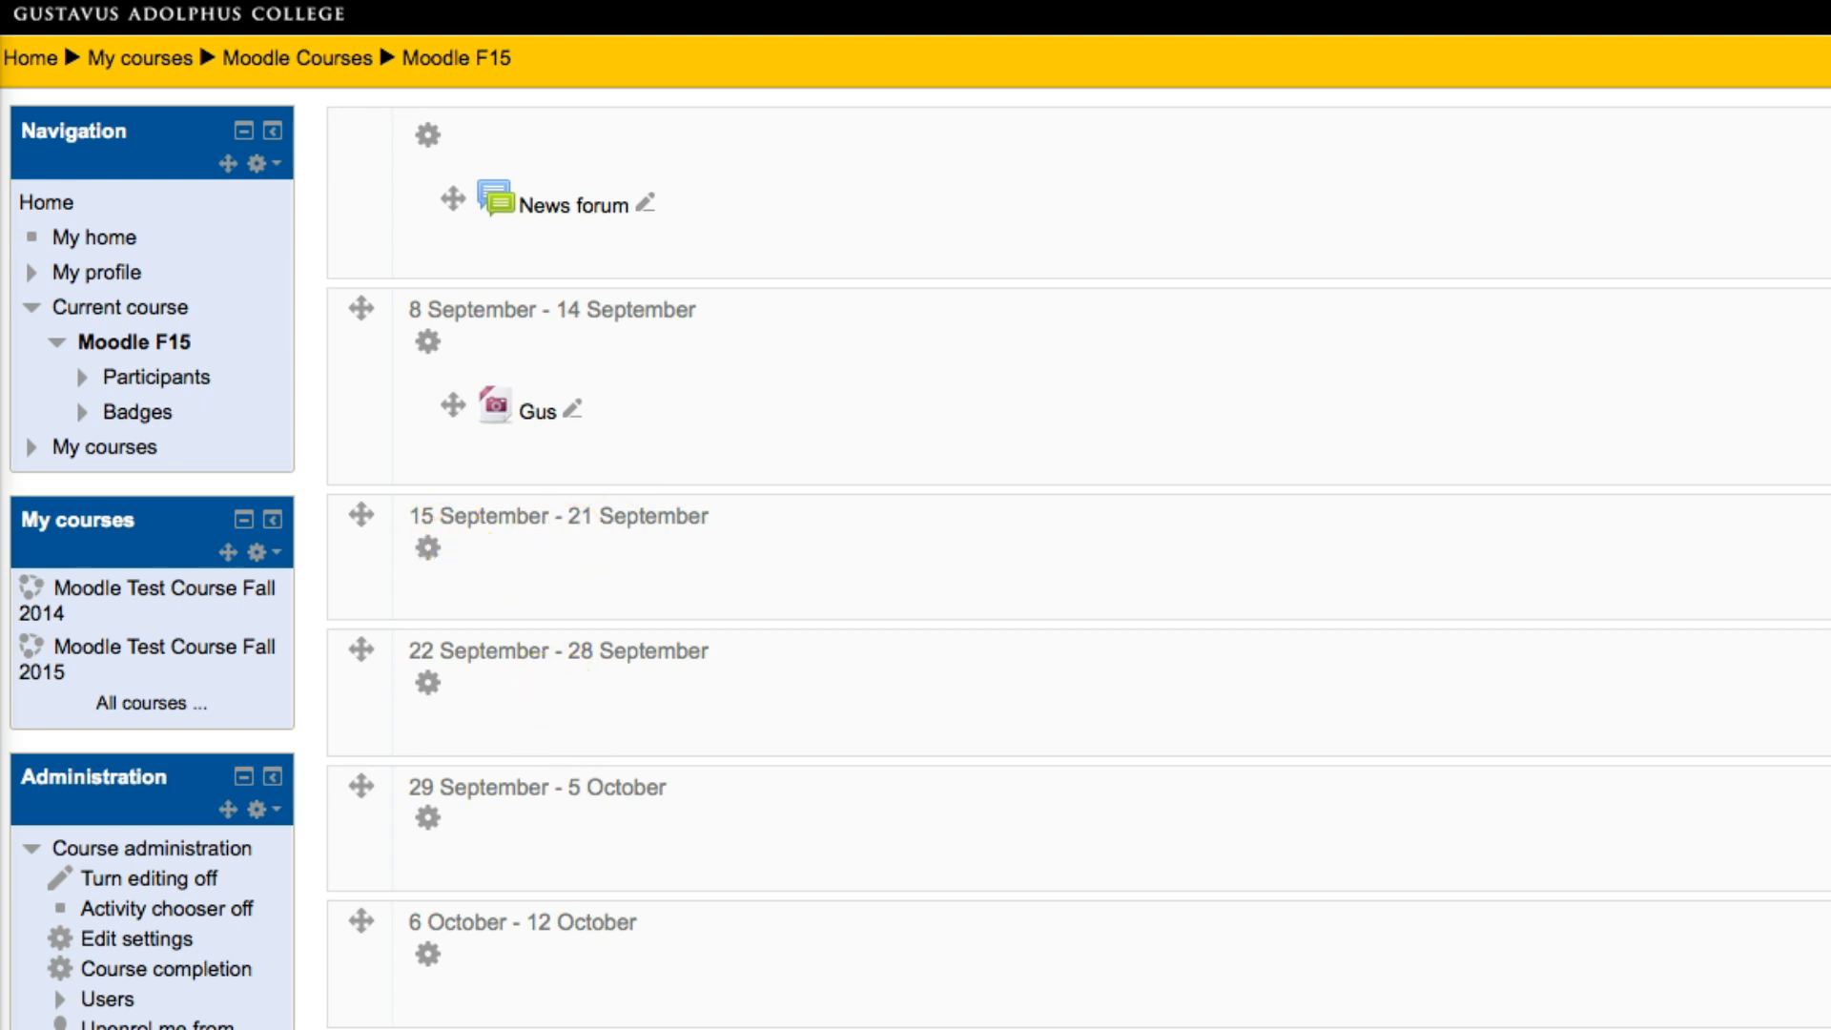
Step: Select all five files in Finder's Course Files folder and add them to the 15 September - 21 September section
{"action": "key", "text": "super+Tab"}
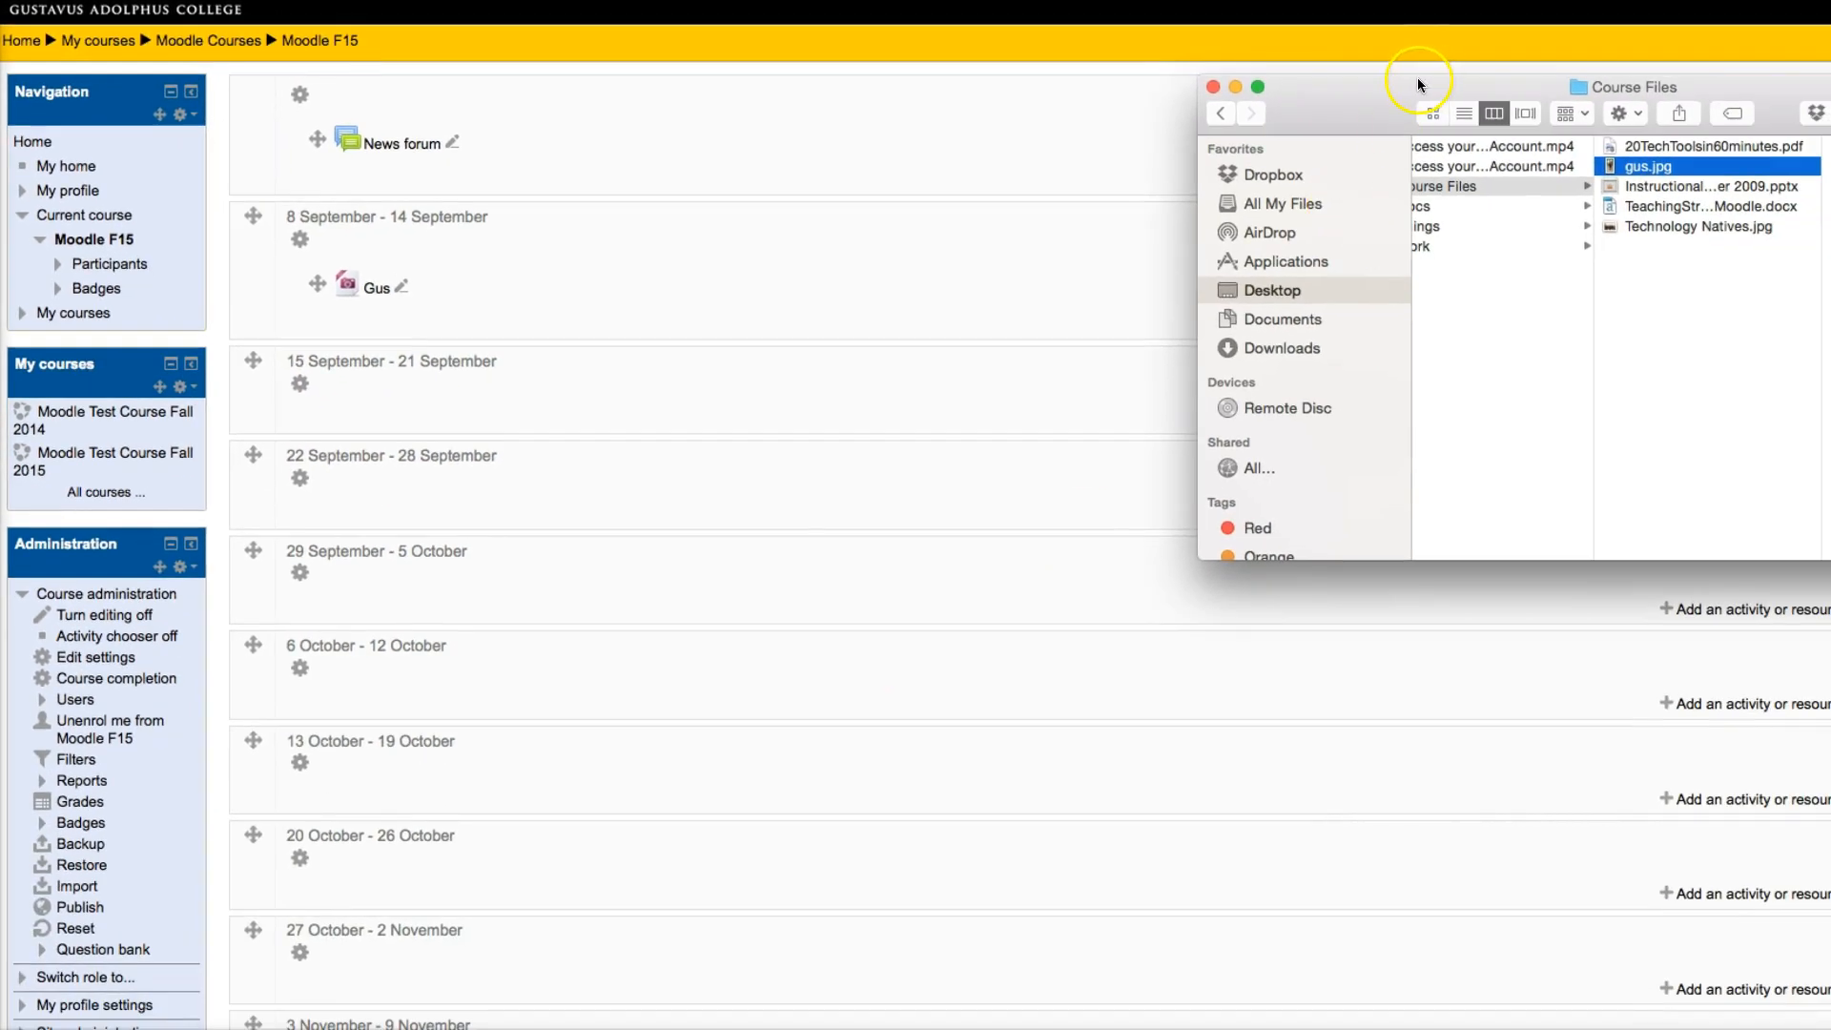
{"action": "left_click_drag", "start_coordinate": [1418, 84], "coordinate": [1088, 222]}
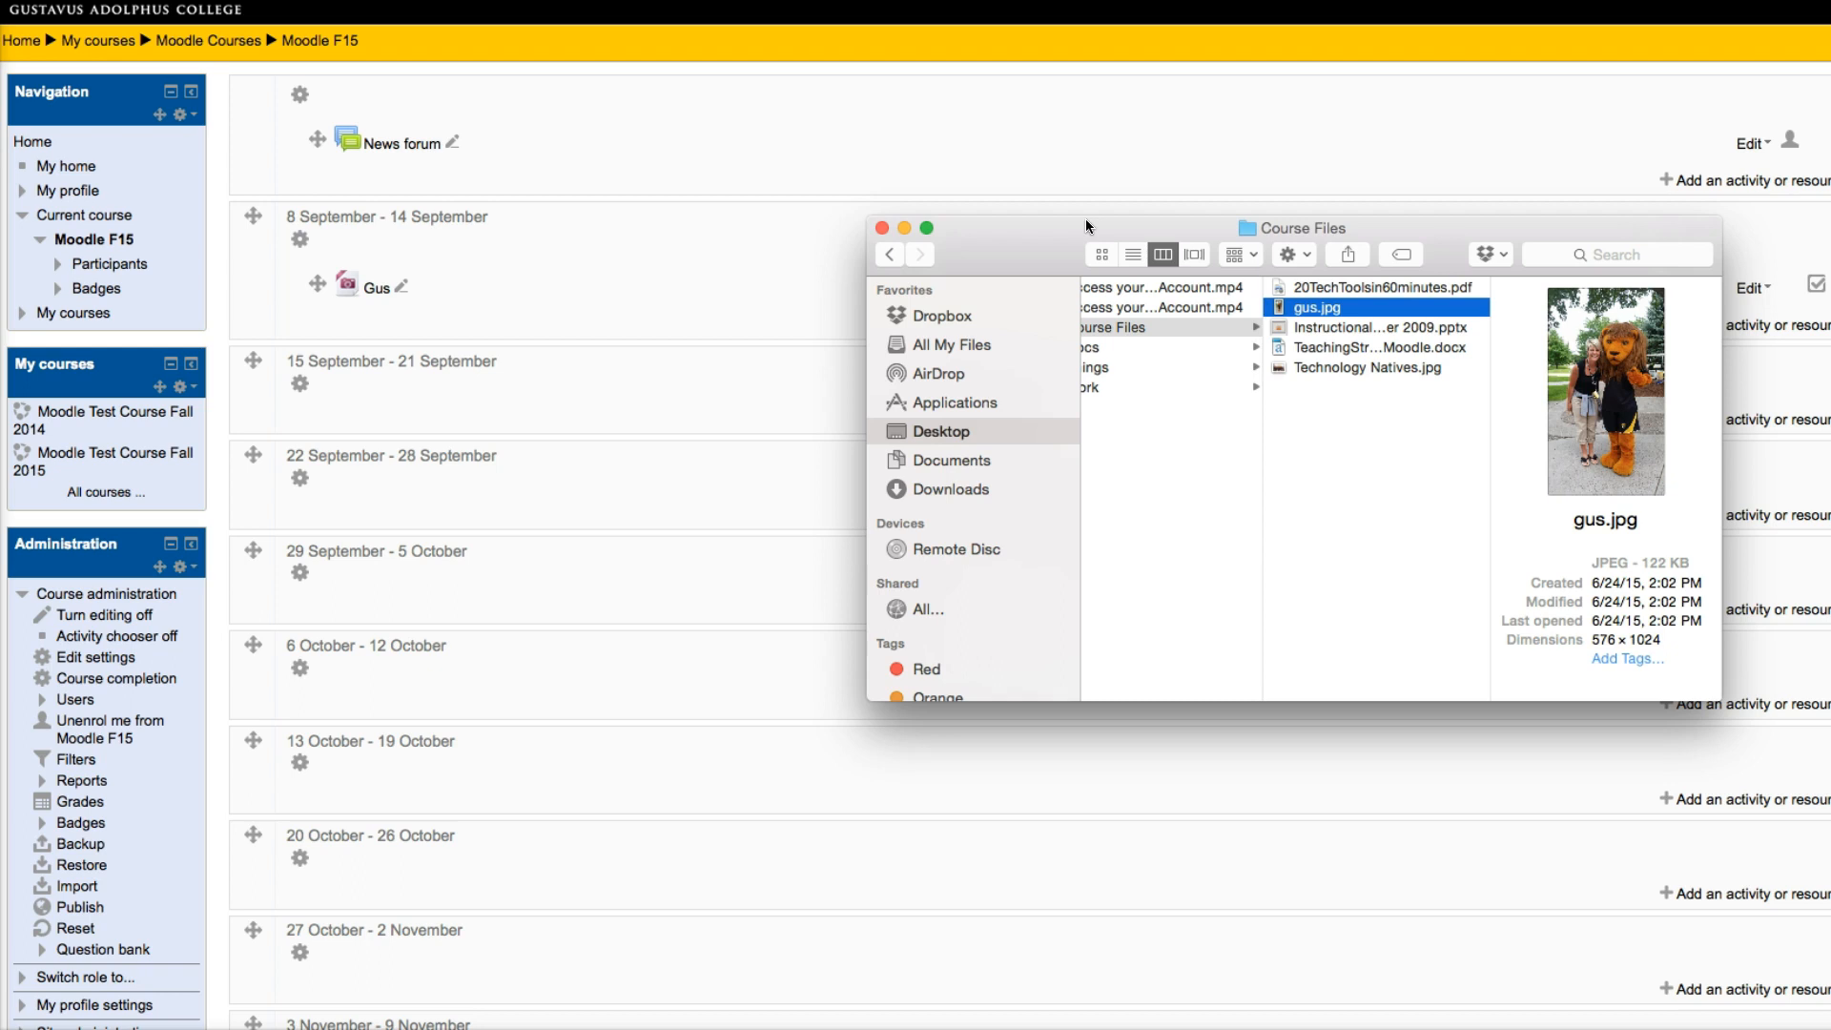
{"action": "left_click", "coordinate": [1329, 287]}
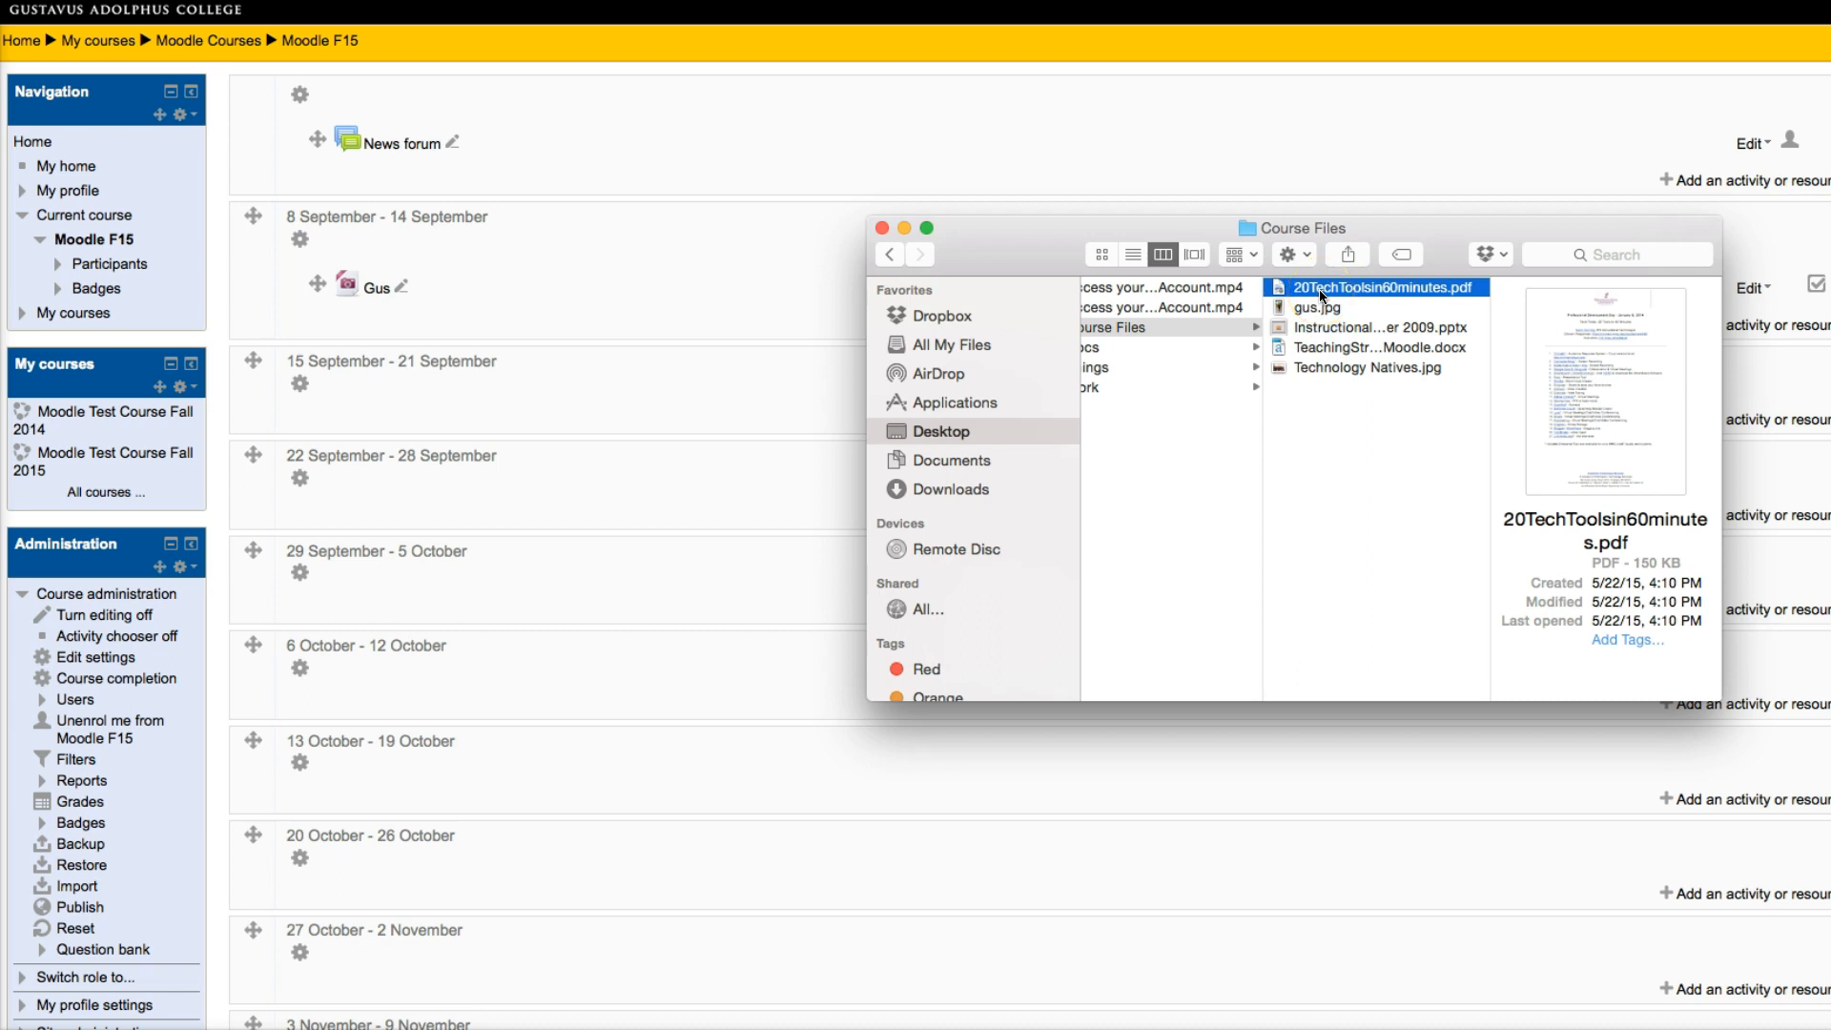
{"action": "left_click", "coordinate": [1326, 327], "text": "super"}
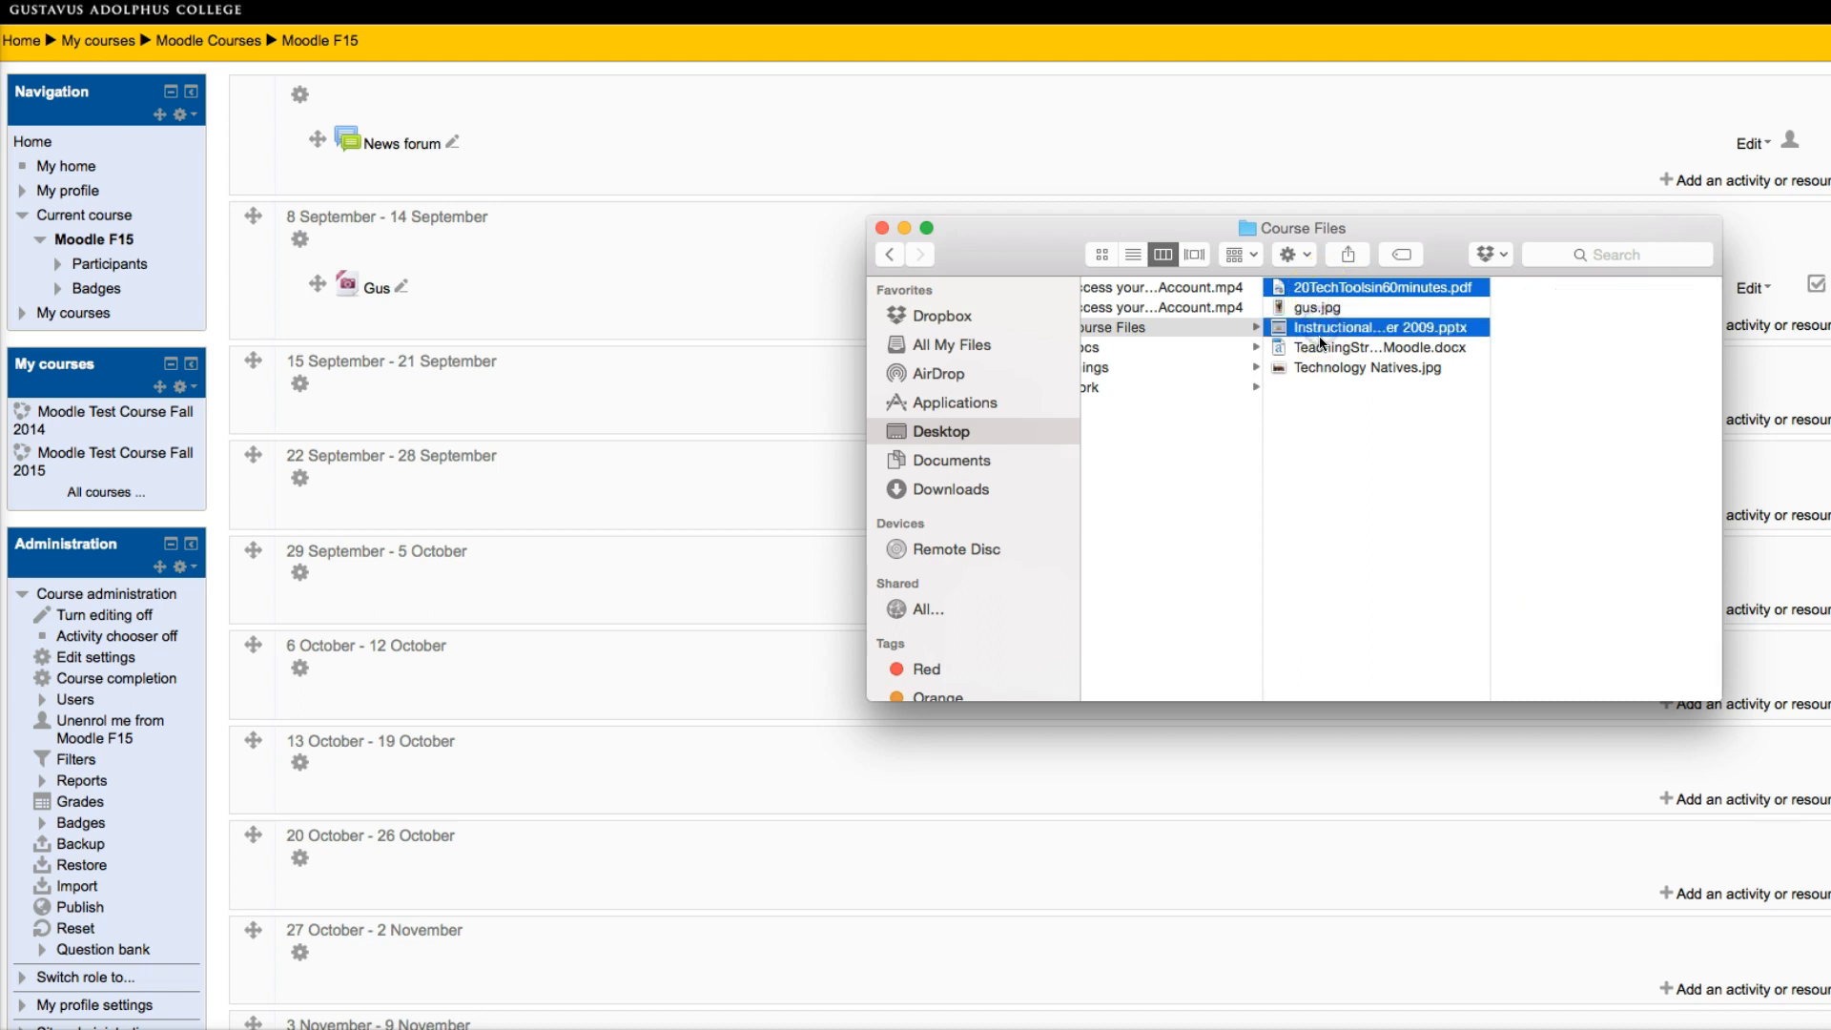
{"action": "left_click", "coordinate": [1323, 286]}
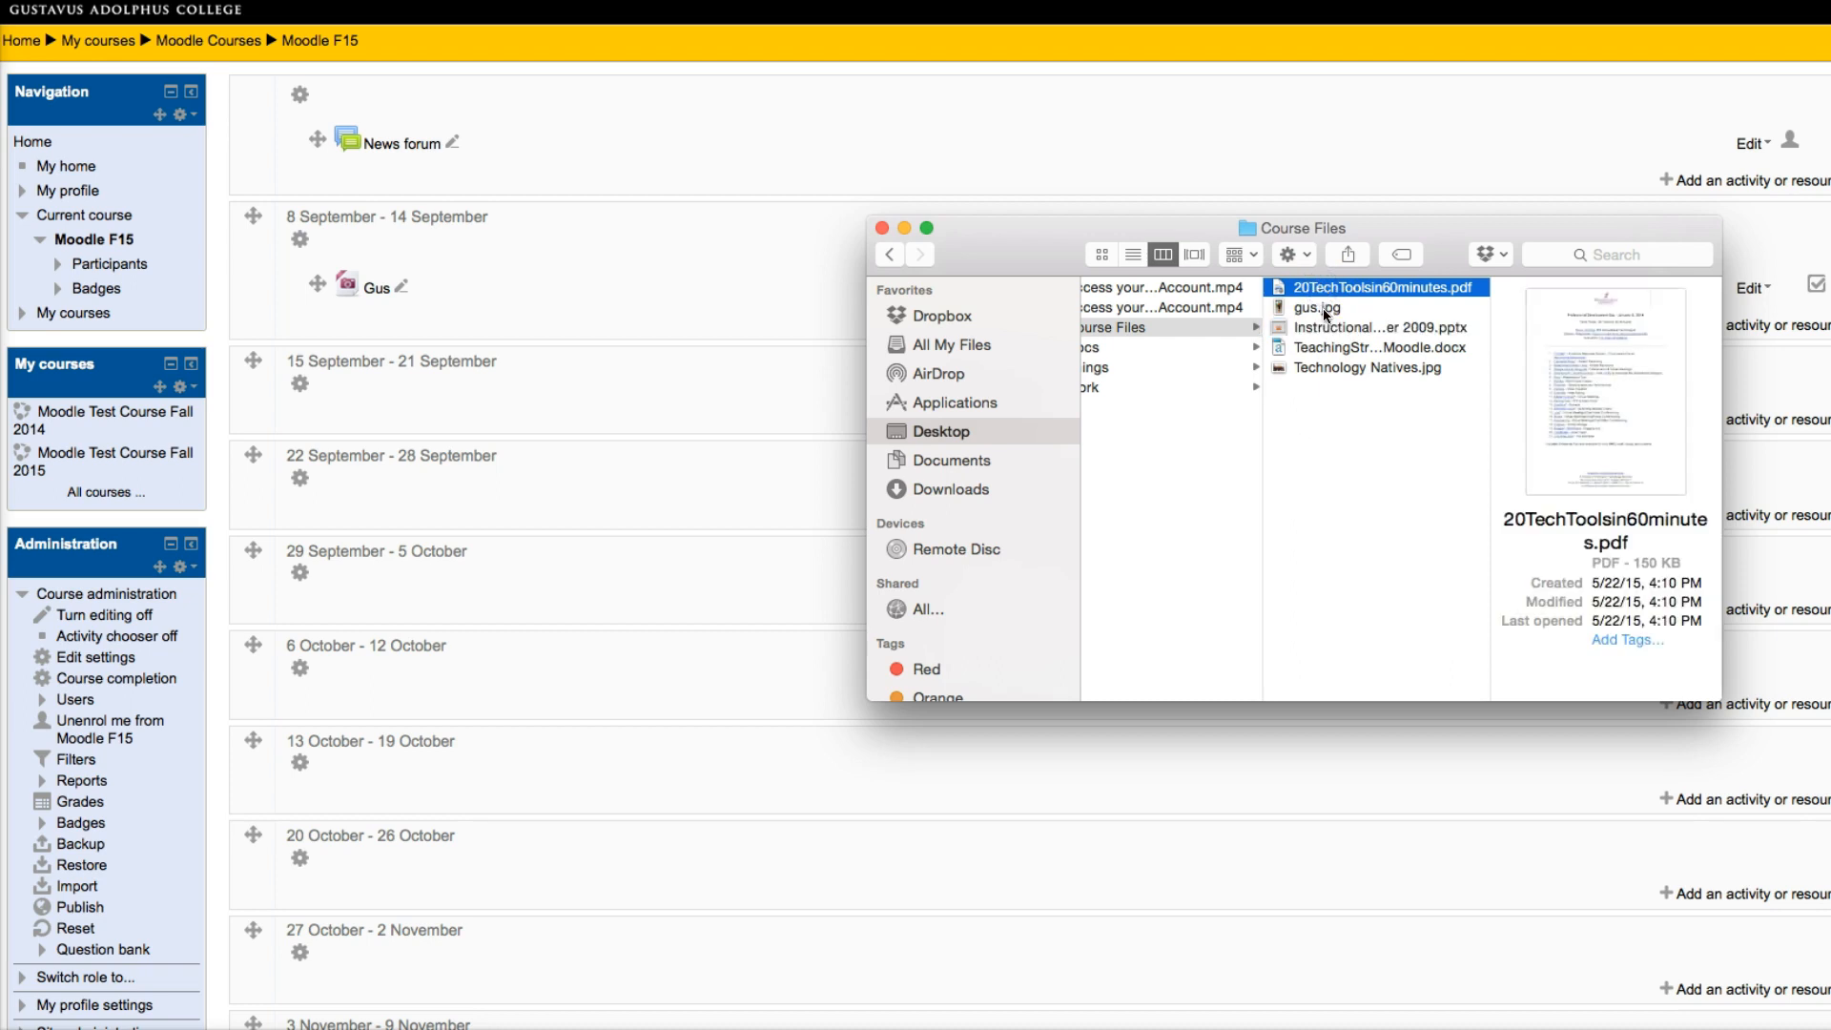
{"action": "left_click", "coordinate": [1328, 369], "text": "shift"}
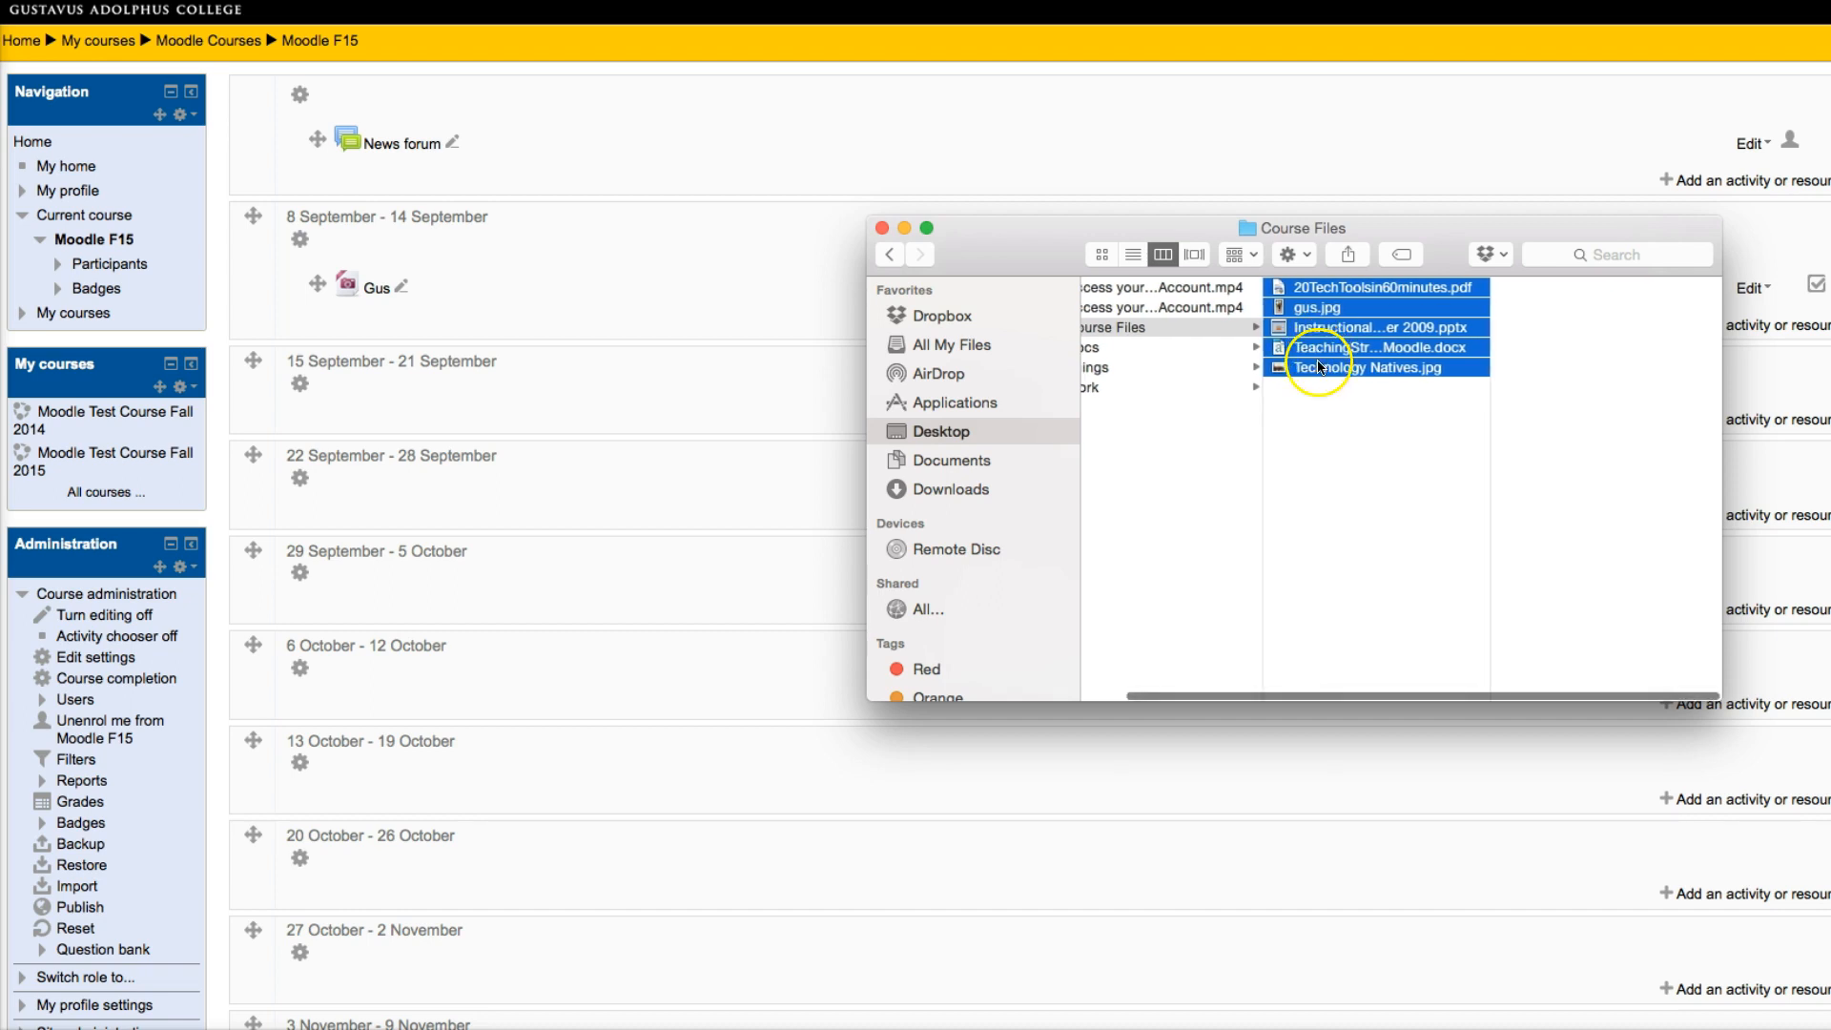
{"action": "left_click_drag", "start_coordinate": [1294, 356], "coordinate": [495, 430]}
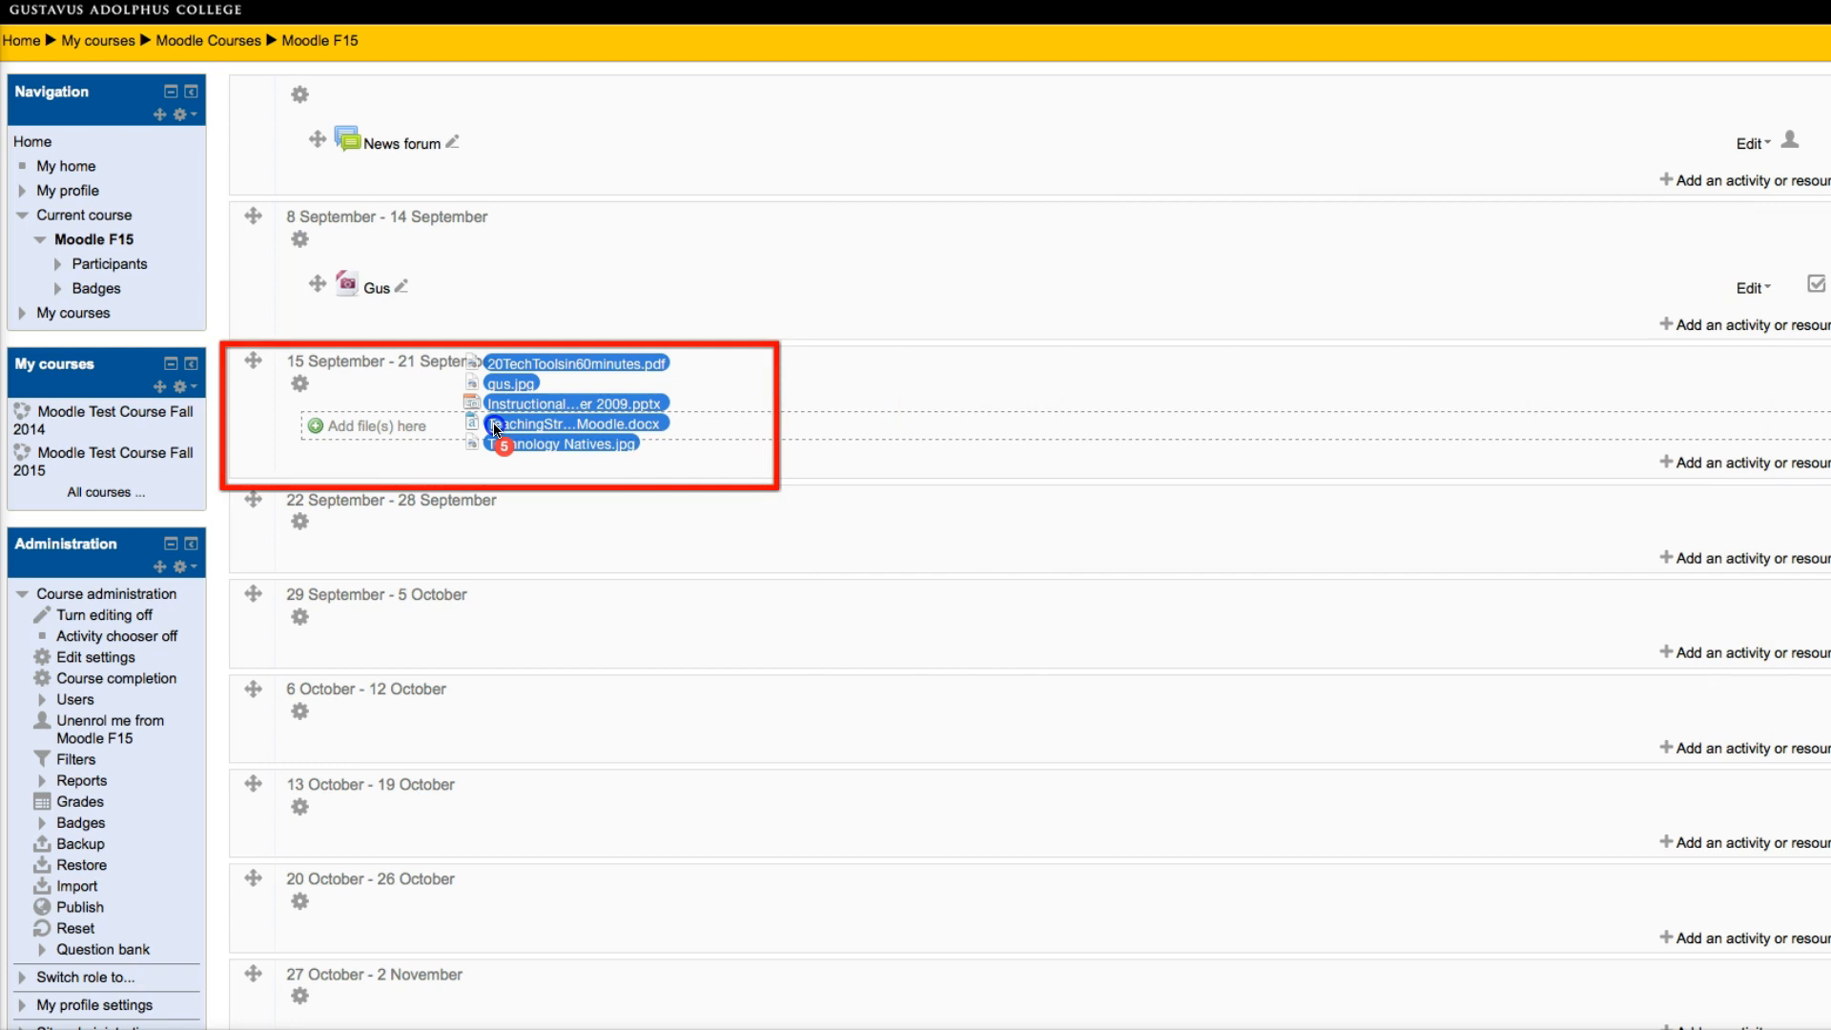
{"action": "left_click_drag", "start_coordinate": [495, 430], "coordinate": [495, 430]}
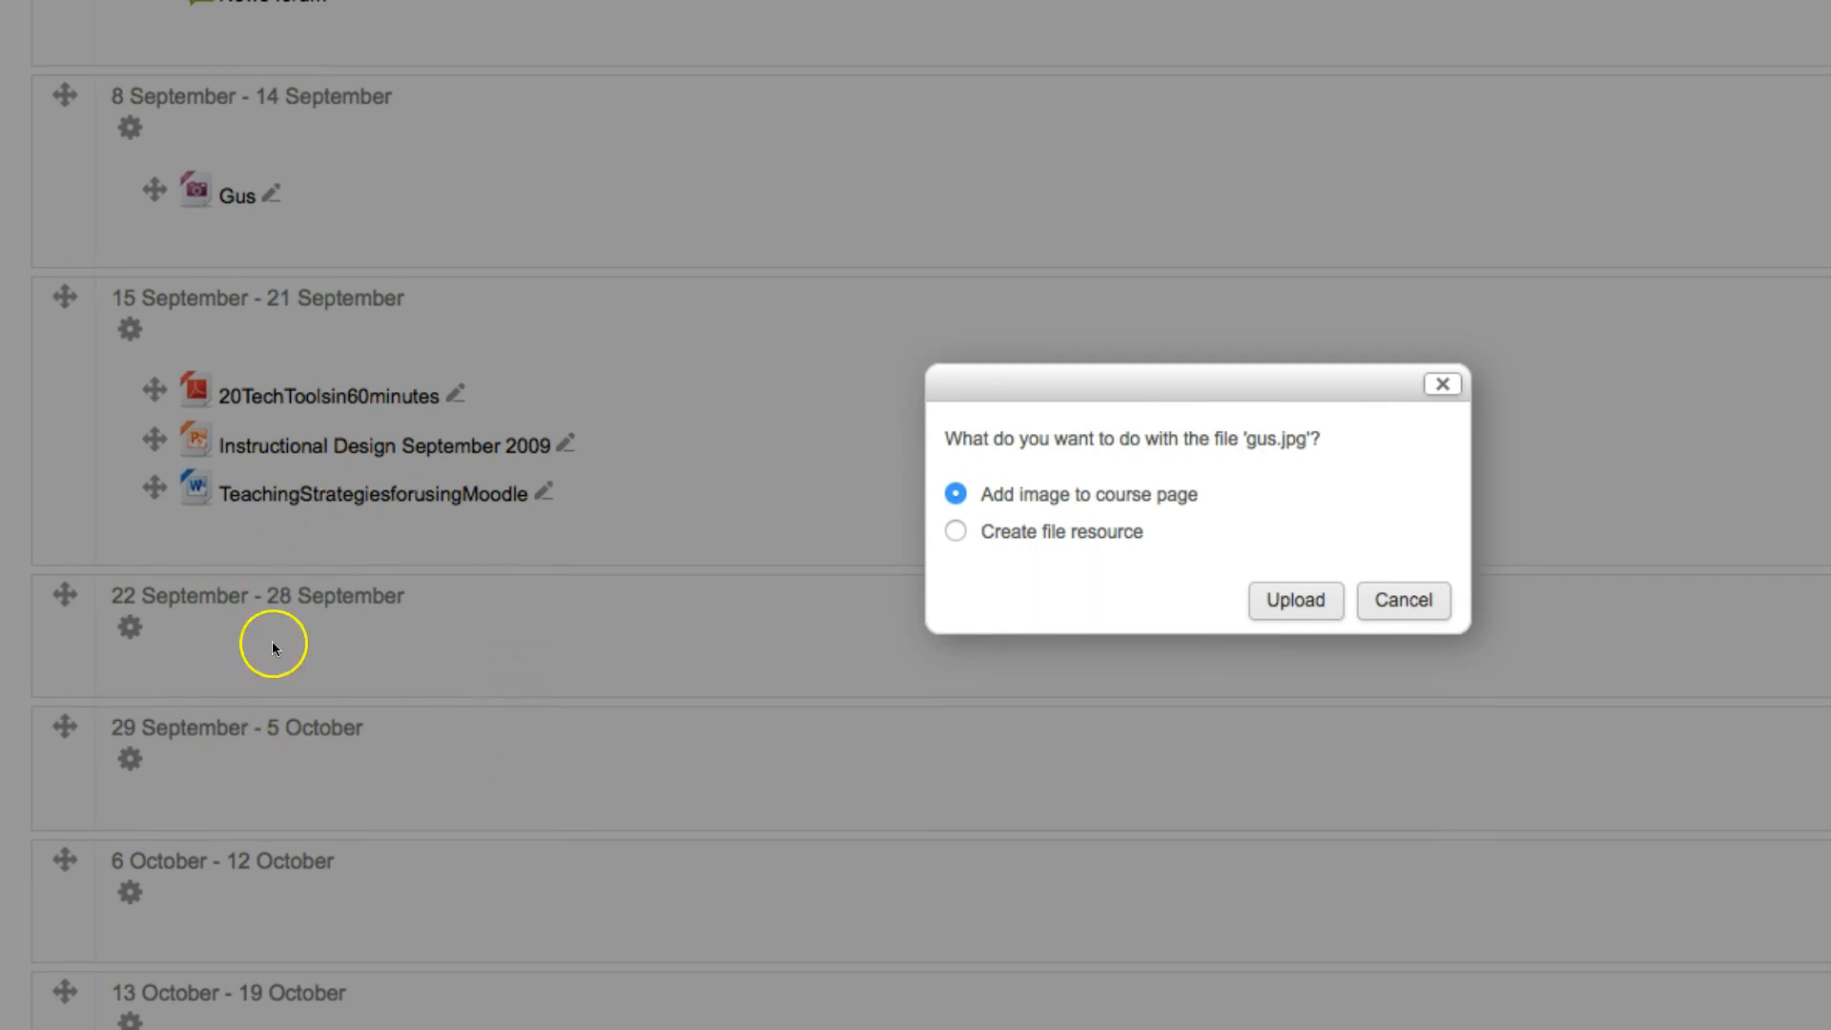
Step: Upload gus.jpg as a file resource and Technology Natives.jpg as an image on the course page
{"action": "left_click", "coordinate": [944, 527]}
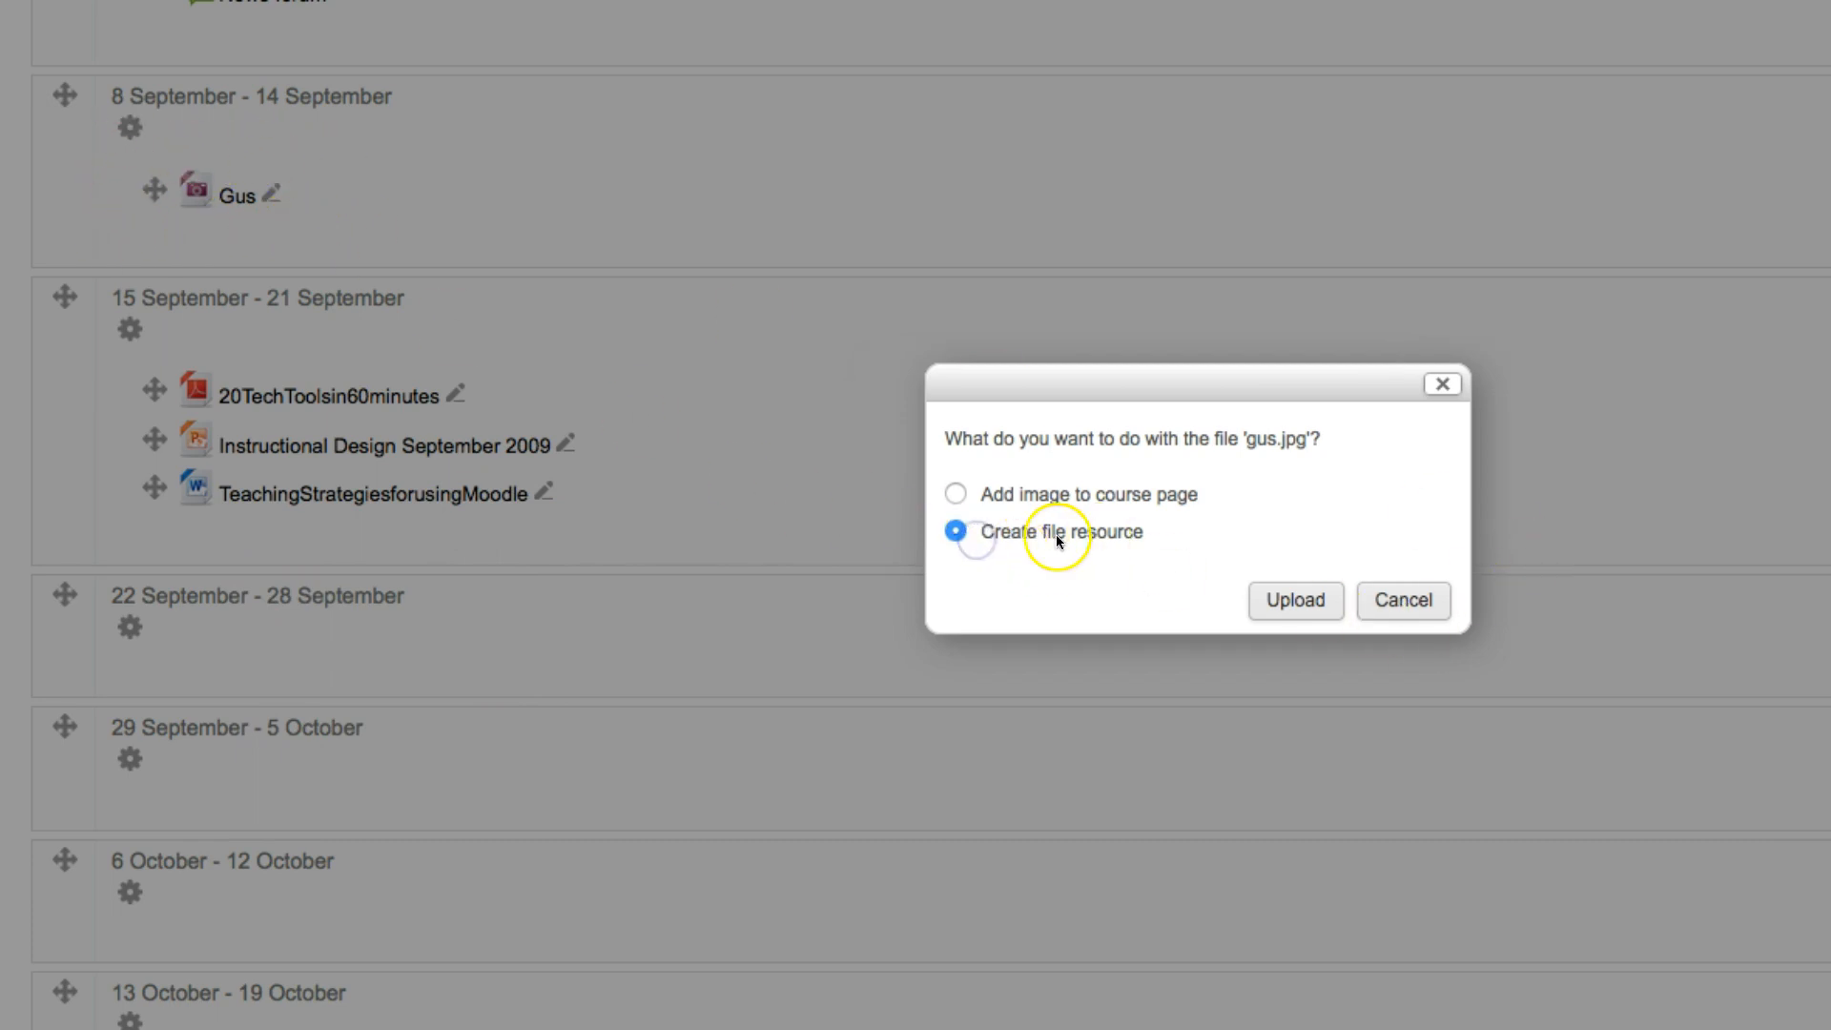
{"action": "left_click", "coordinate": [1286, 603]}
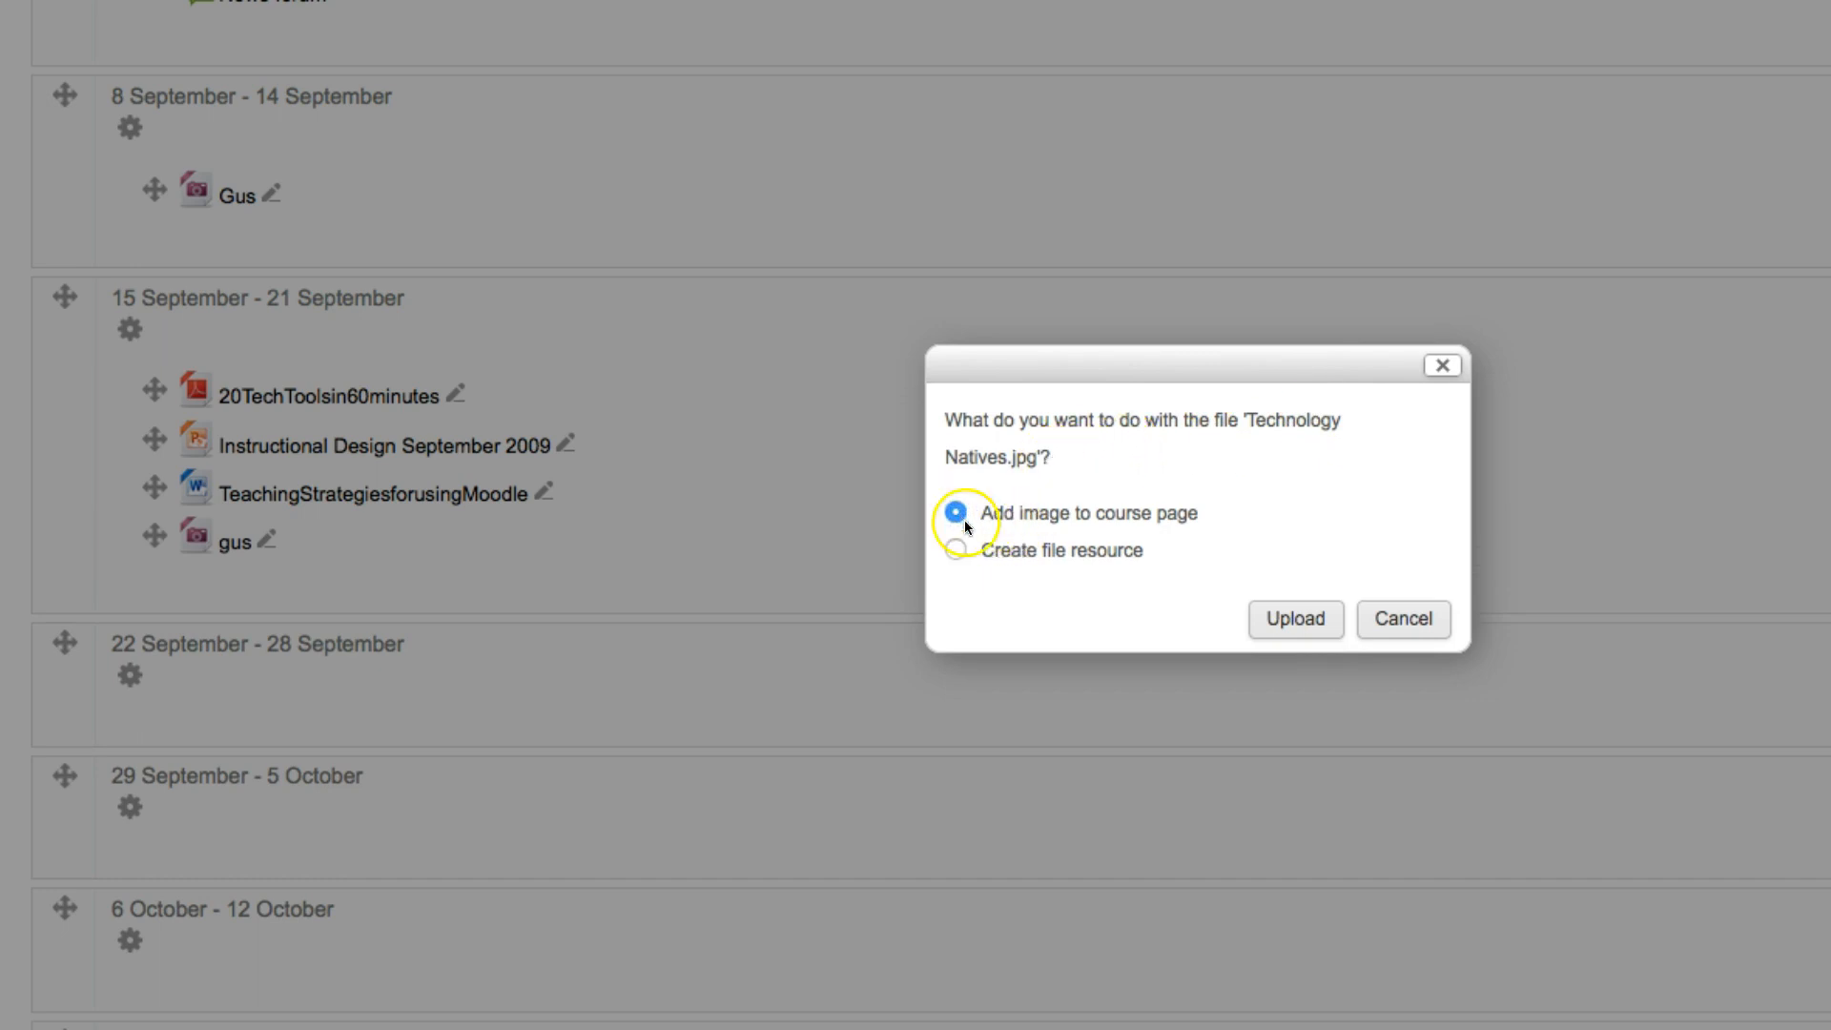
{"action": "left_click", "coordinate": [1305, 625]}
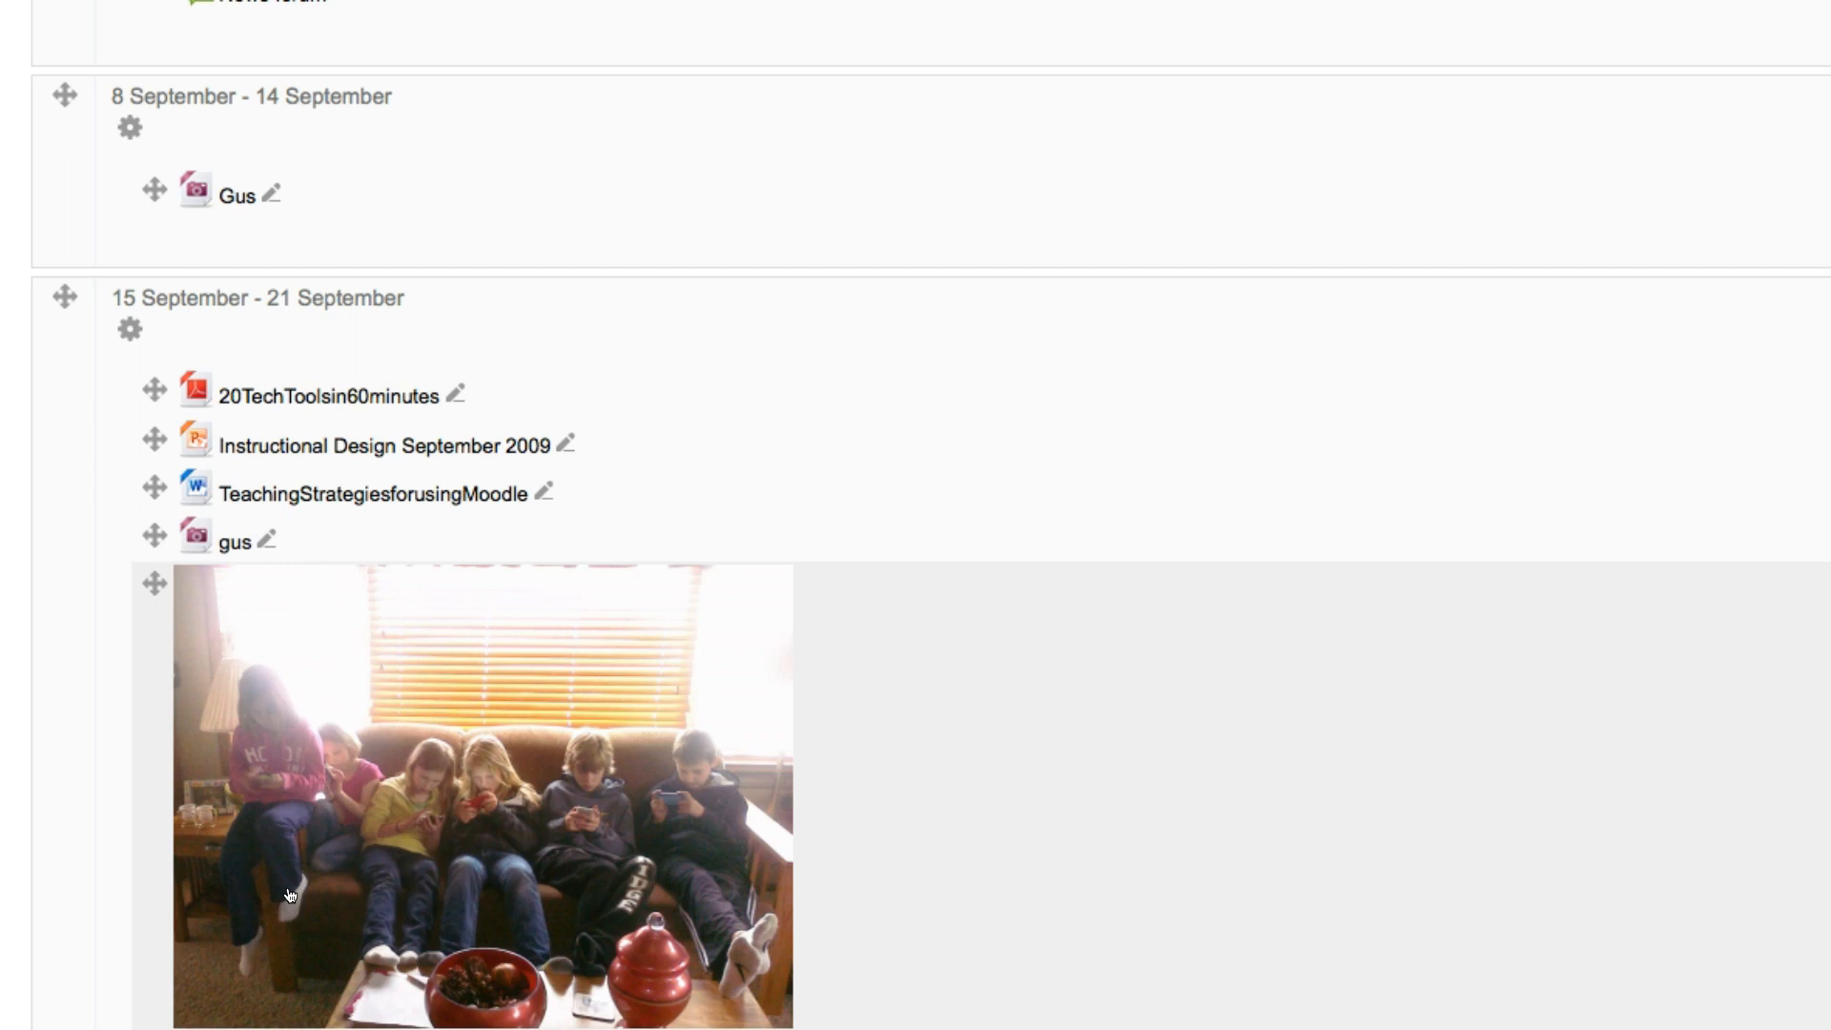
{"action": "left_click", "coordinate": [318, 874]}
{"action": "left_click", "coordinate": [352, 771]}
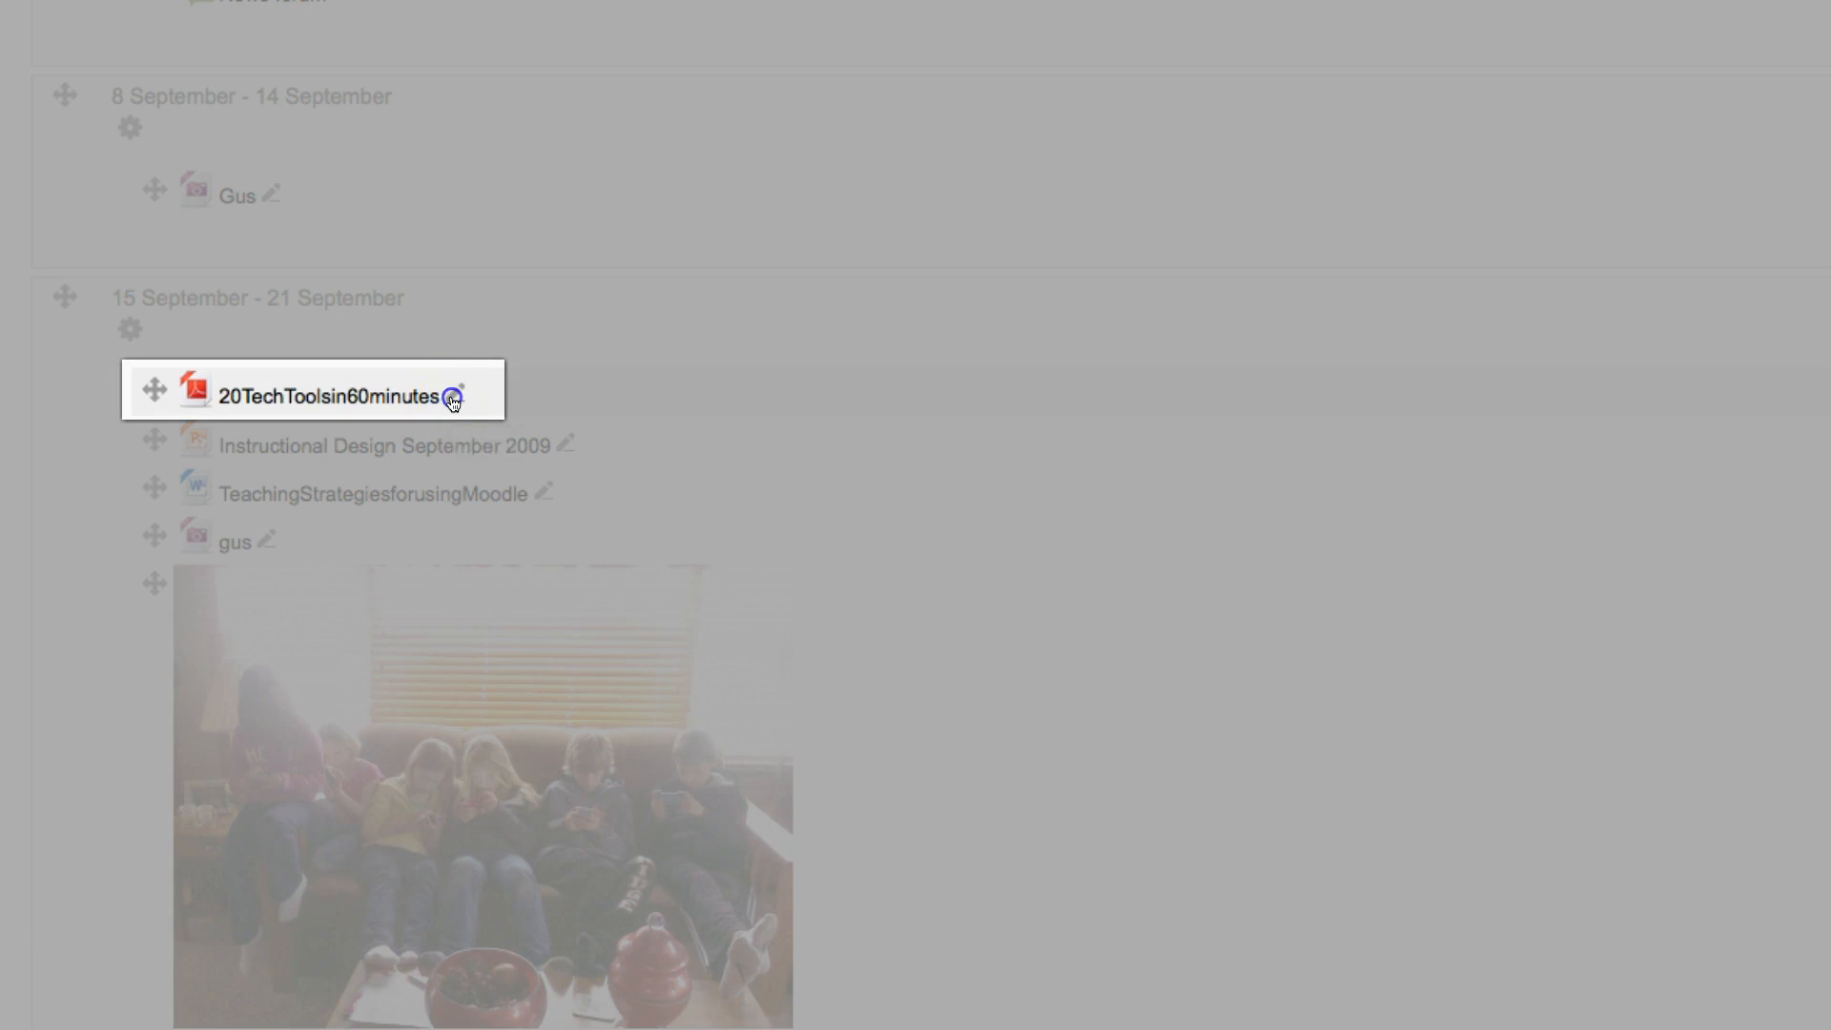
Step: Rename the 20TechToolsin60minutes resource as "20 Tech Tools in 60 minutes" directly on the course page
{"action": "left_click", "coordinate": [454, 401]}
{"action": "left_click", "coordinate": [250, 391]}
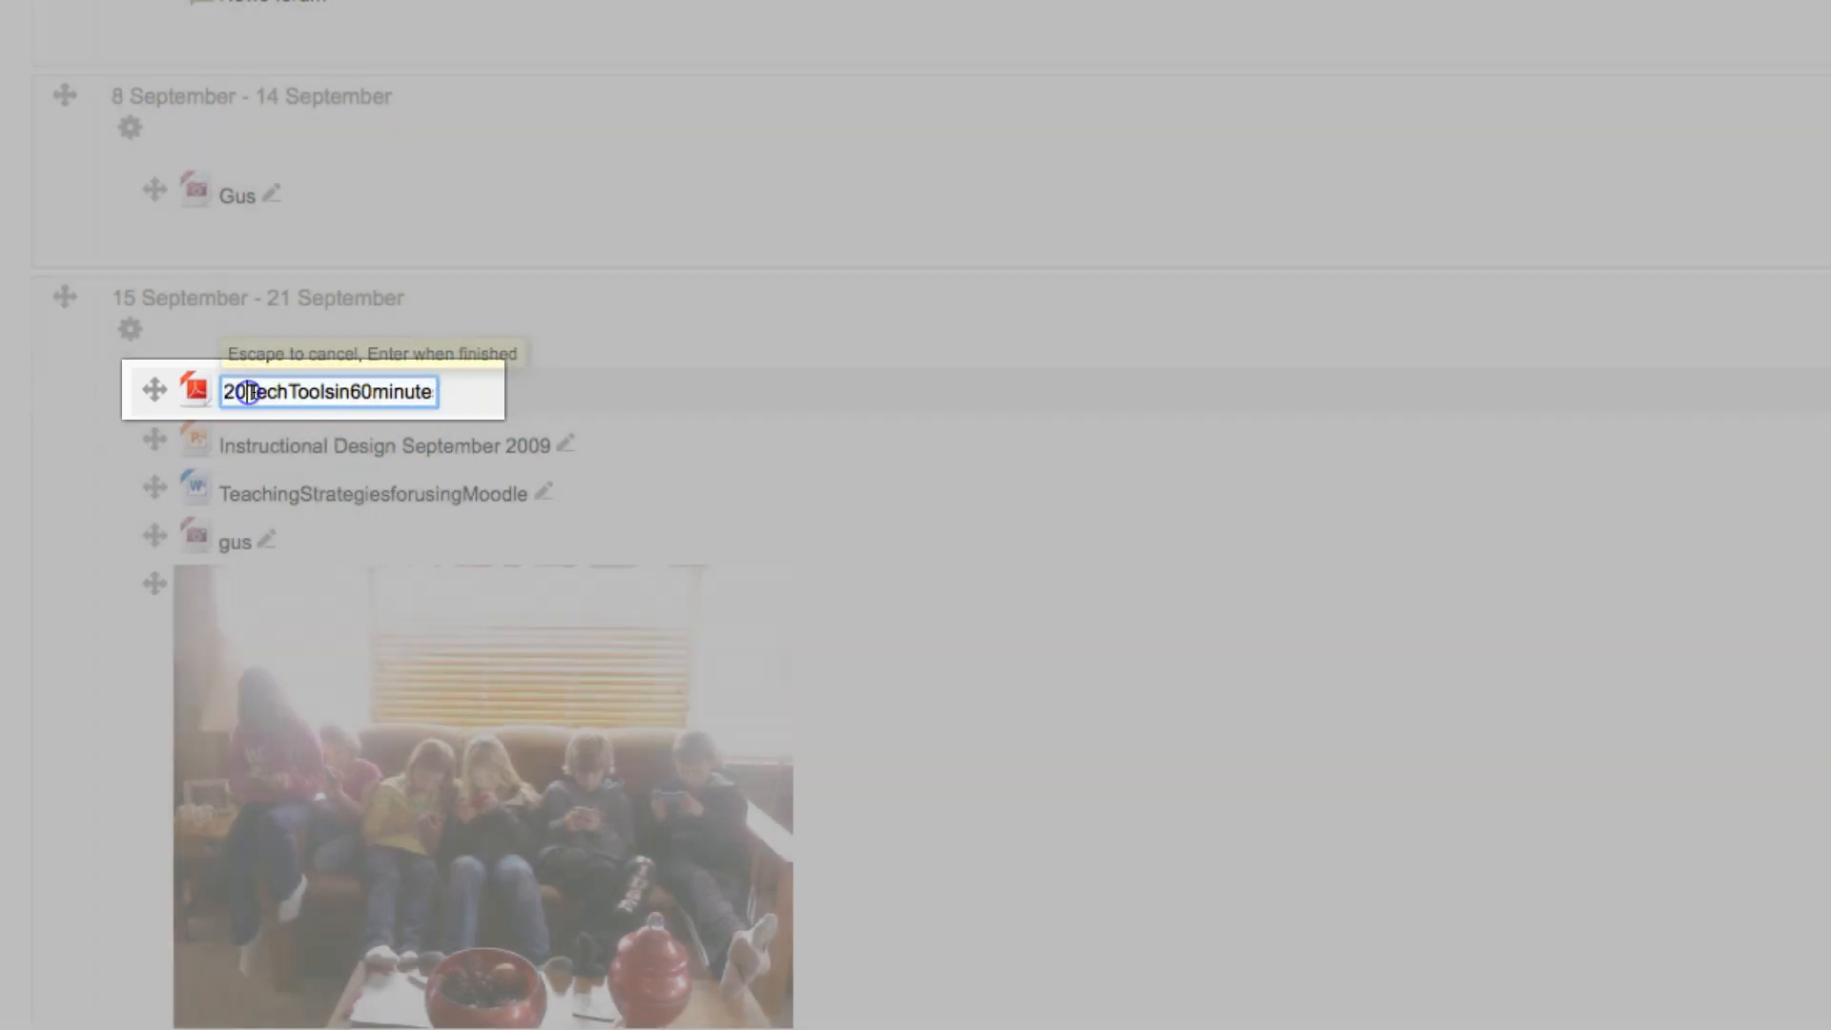
{"action": "left_click", "coordinate": [306, 391]}
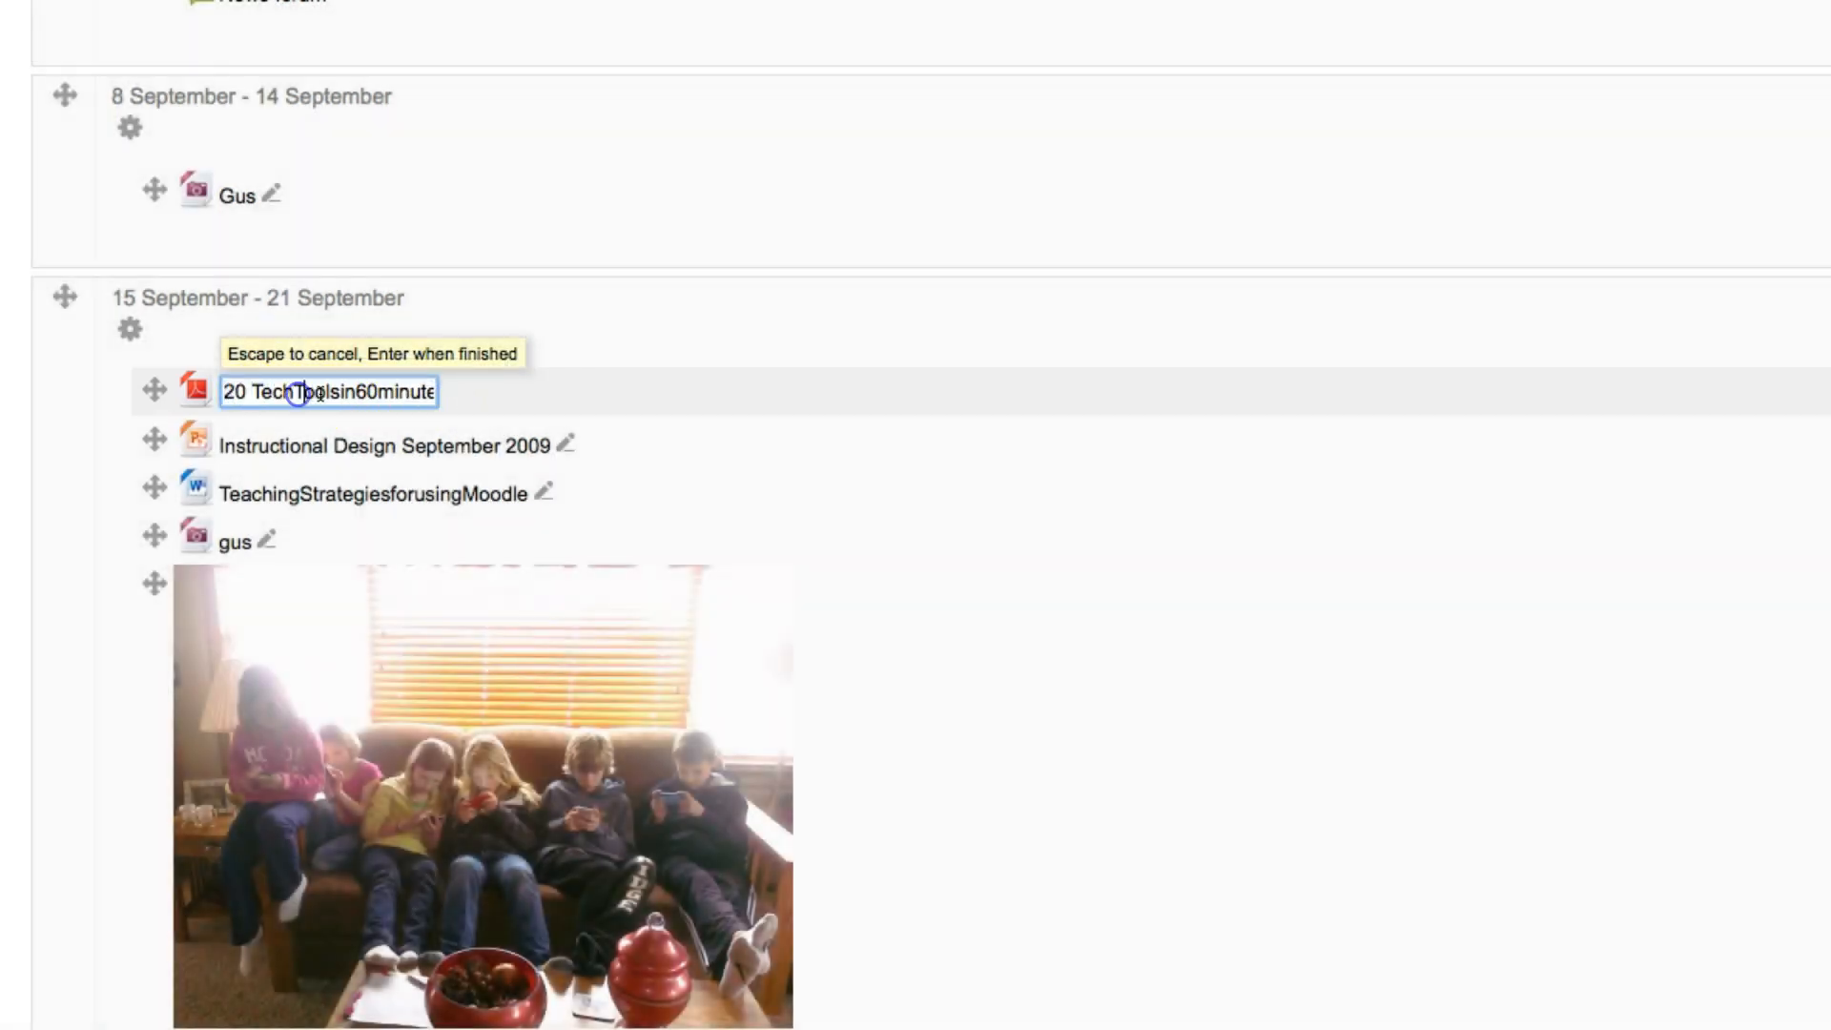
{"action": "key", "text": "BackSpace"}
{"action": "key", "text": "Left"}
{"action": "left_click", "coordinate": [345, 393]}
{"action": "left_click", "coordinate": [364, 392]}
{"action": "left_click", "coordinate": [395, 392]}
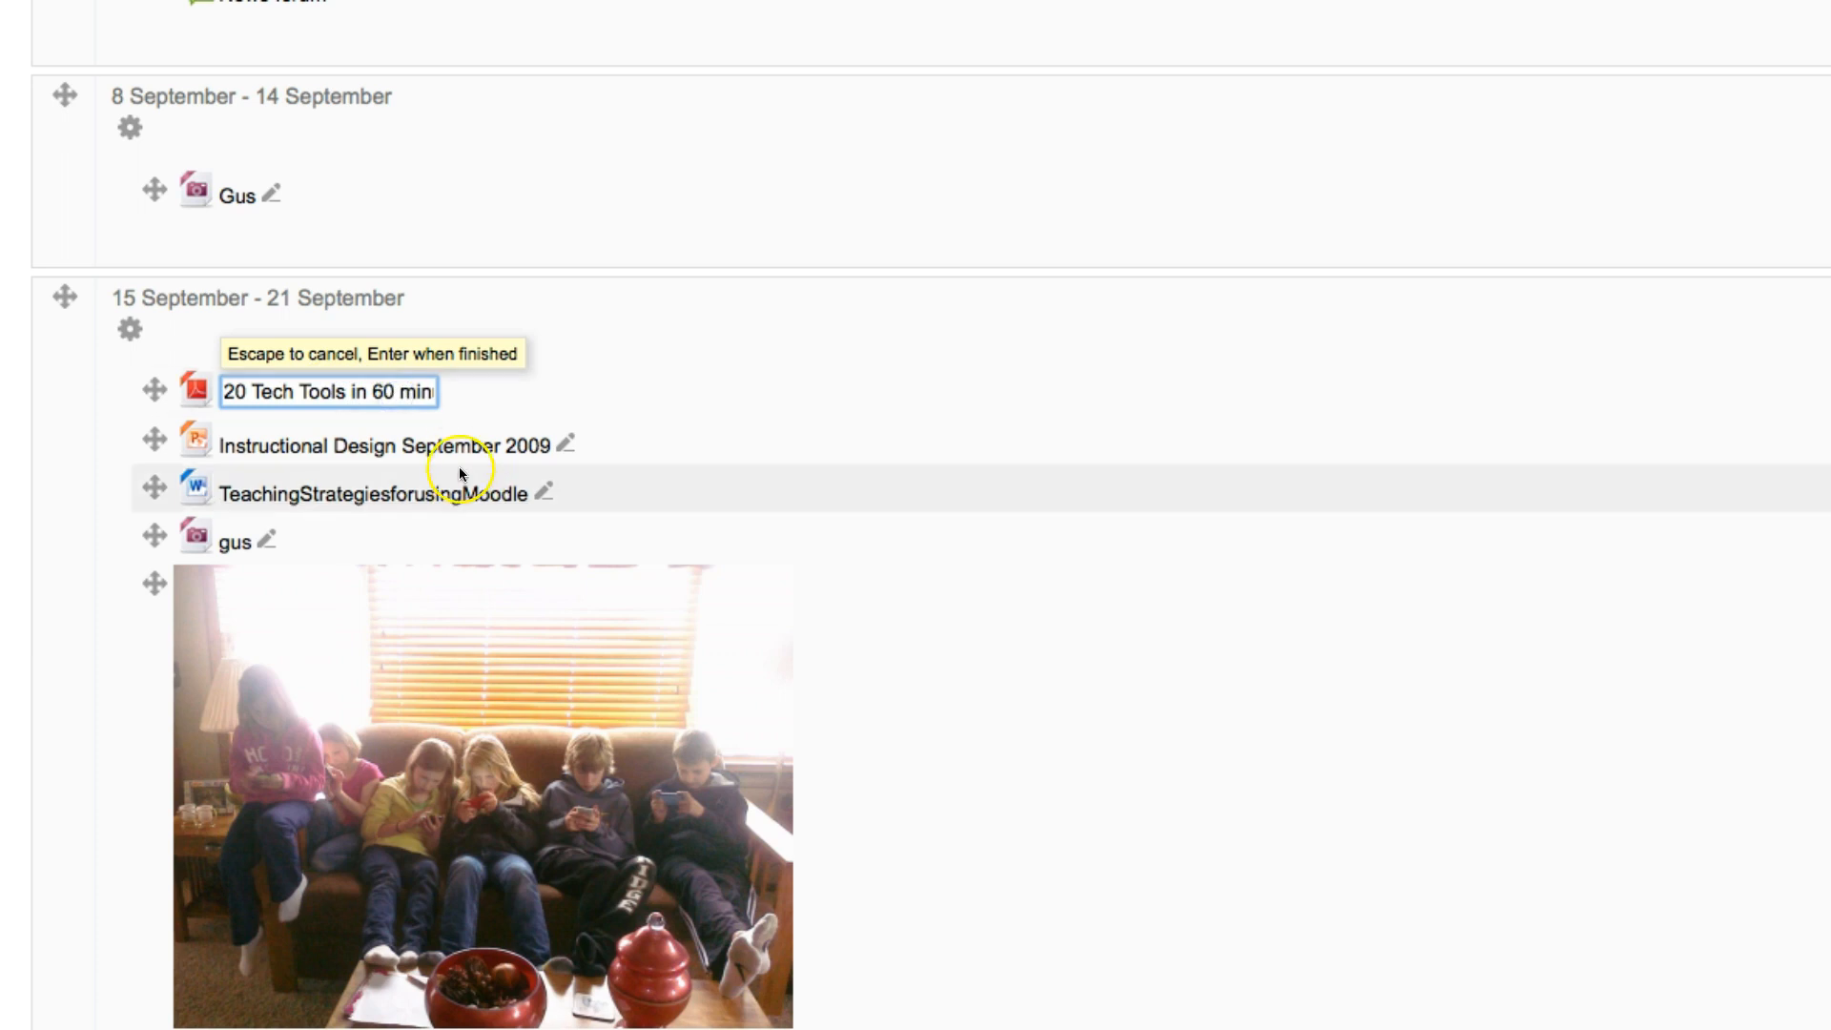
{"action": "key", "text": "Return"}
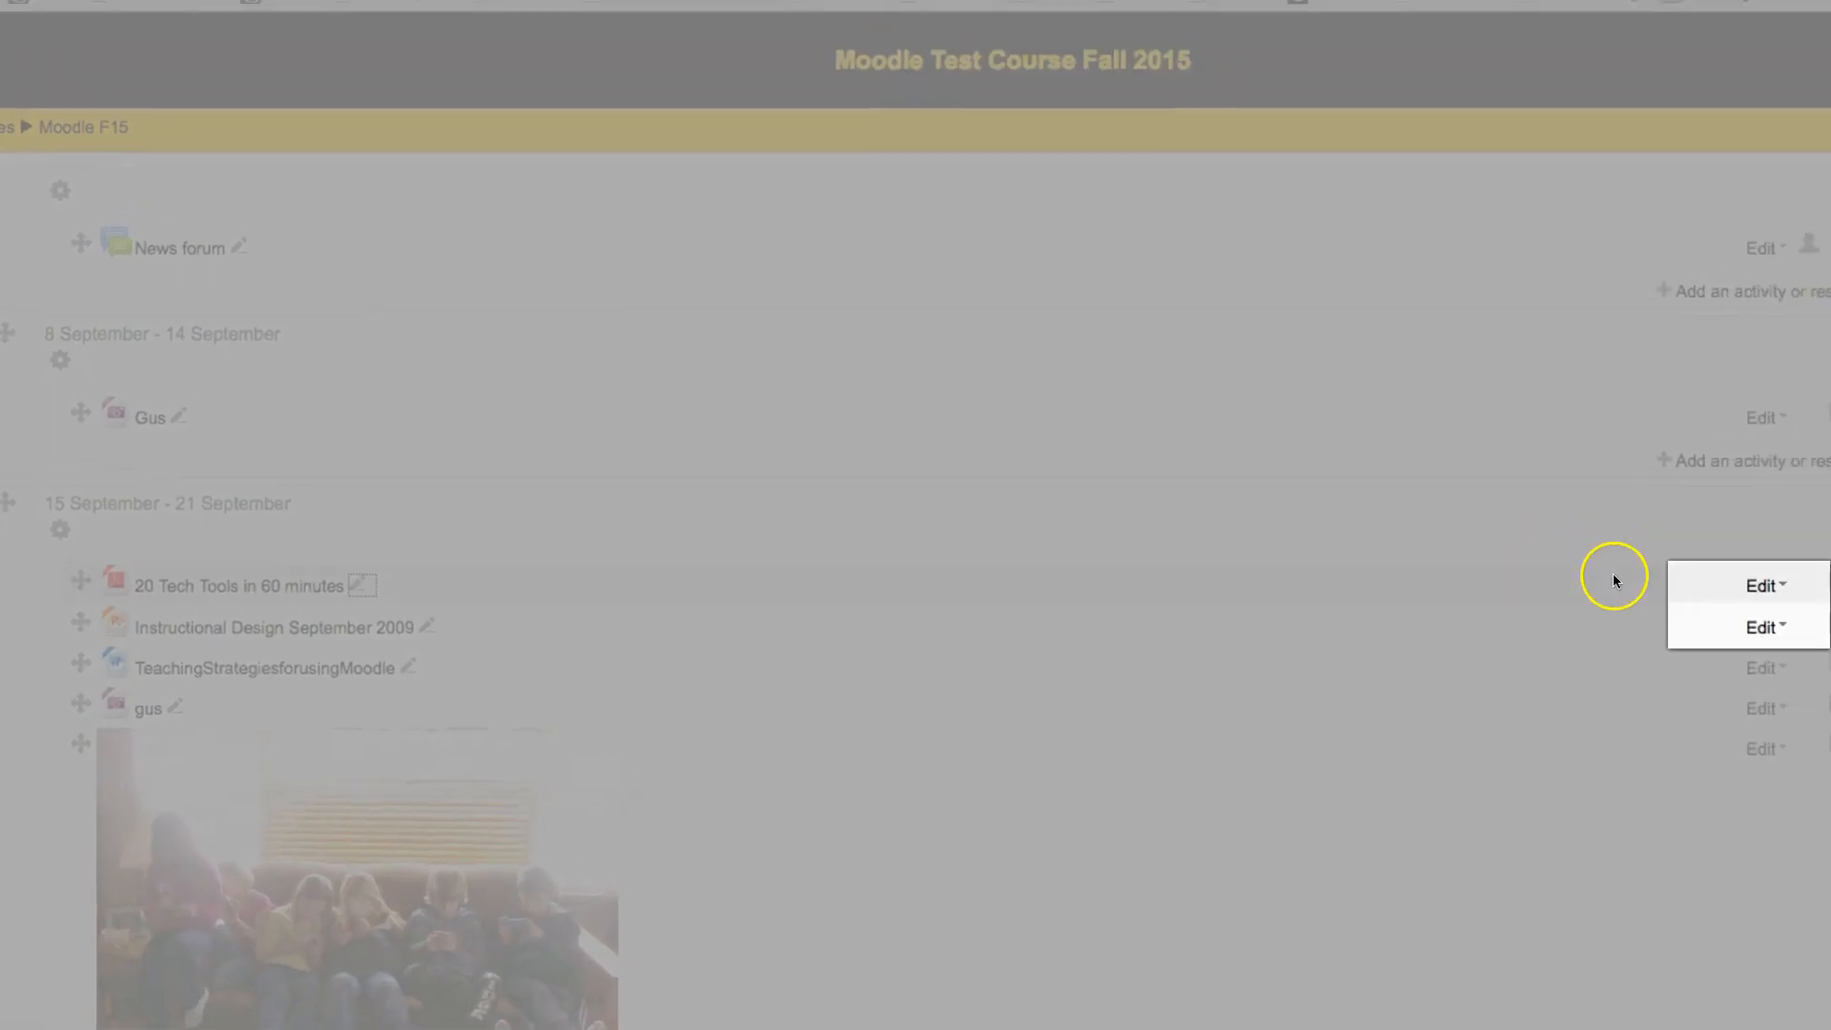
Step: Open the settings of the 20 Tech Tools in 60 minutes resource and leave them without saving
{"action": "left_click", "coordinate": [1760, 592]}
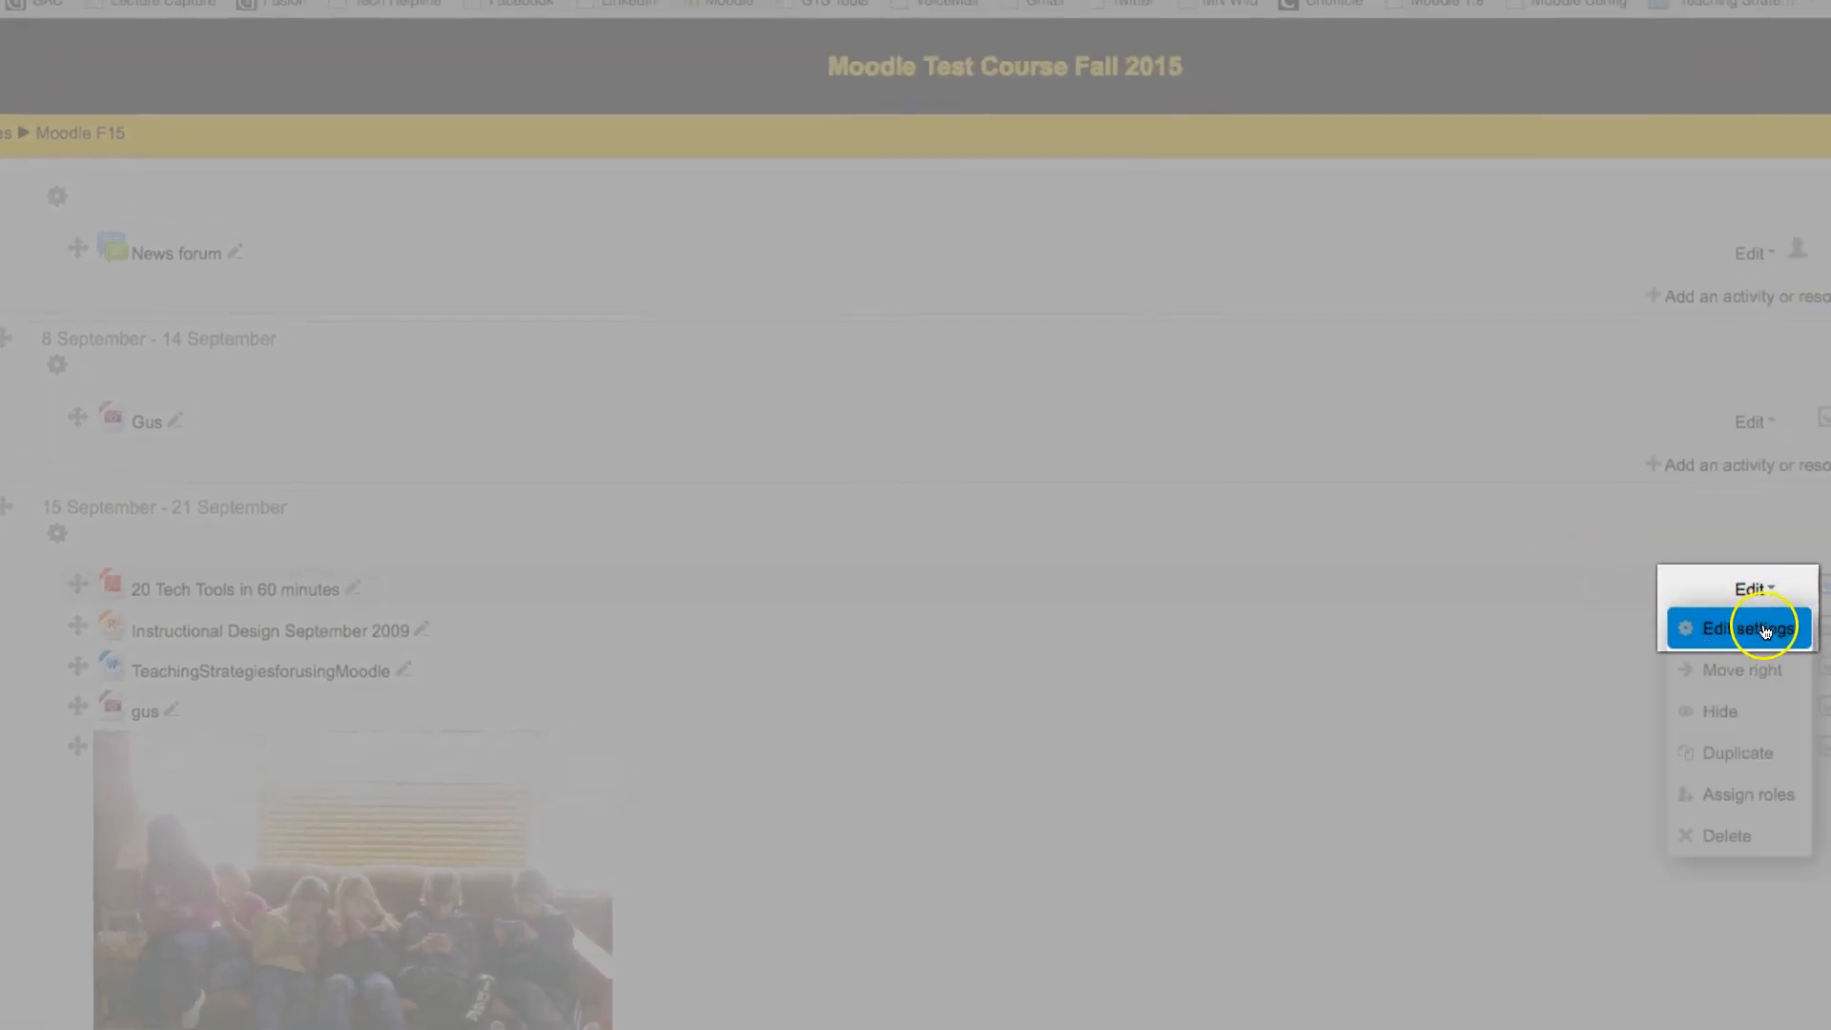
{"action": "left_click", "coordinate": [1728, 634]}
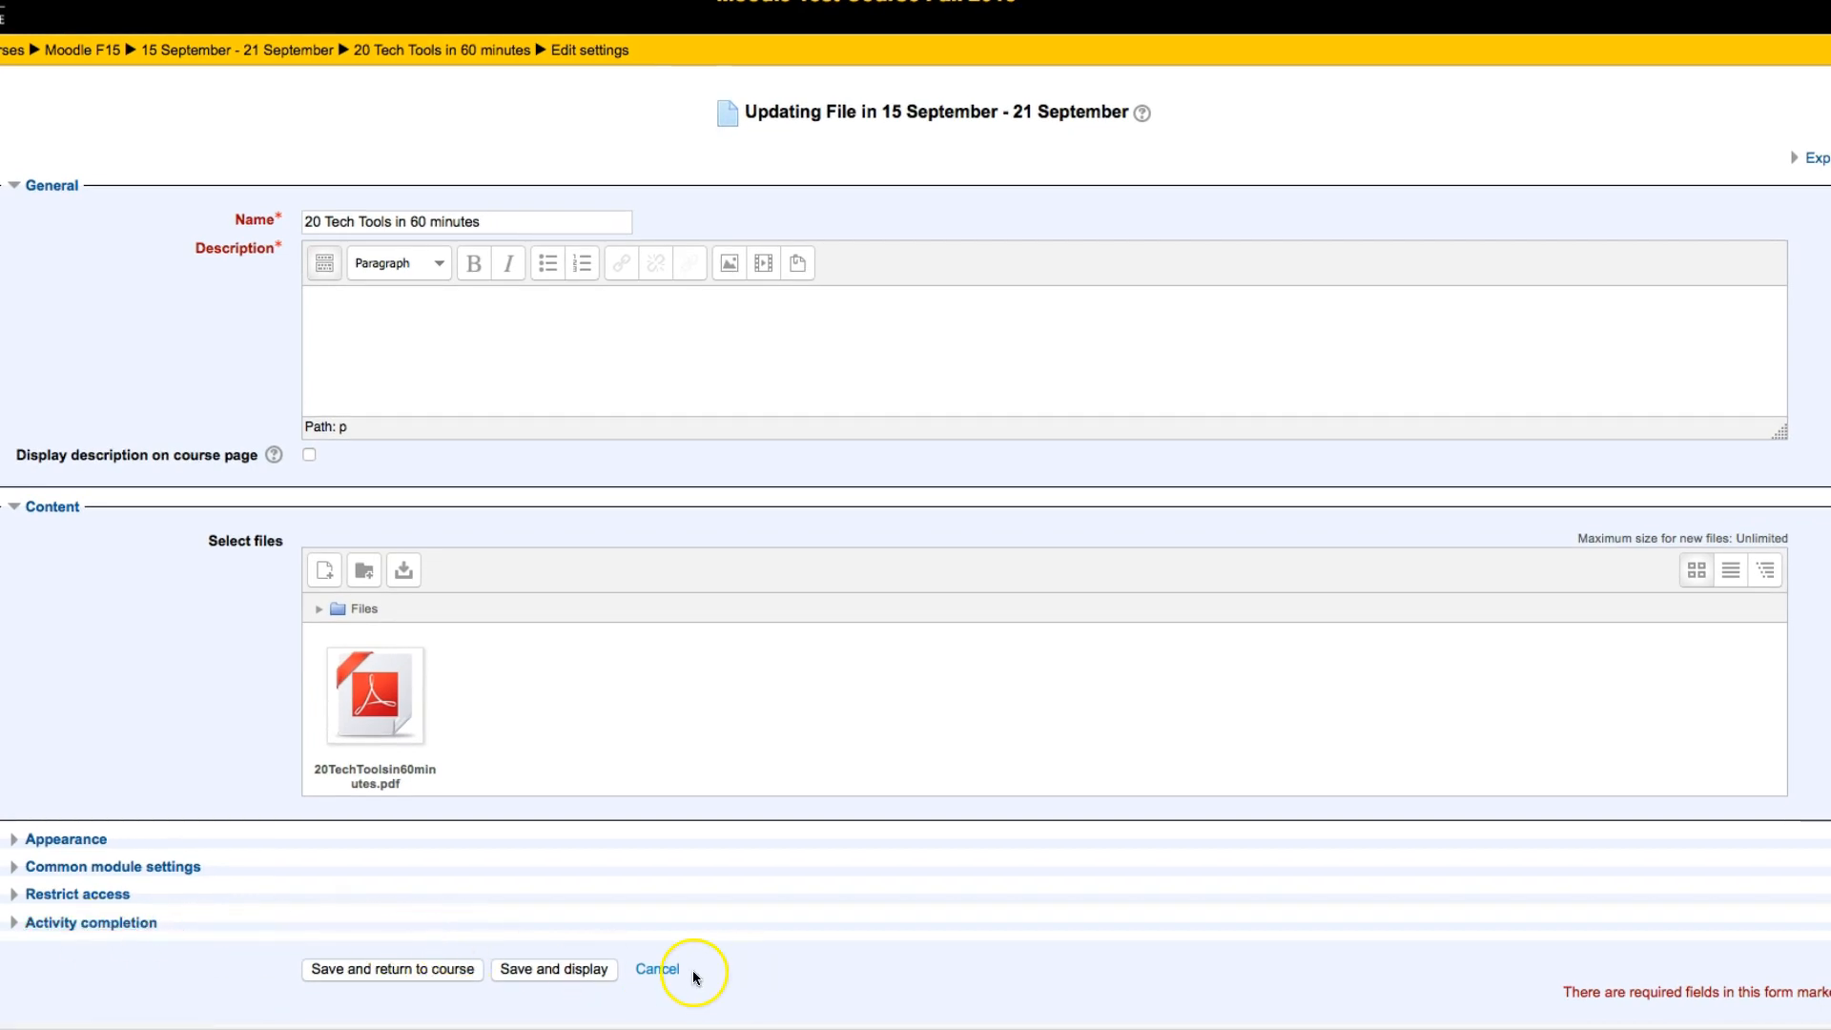
{"action": "left_click", "coordinate": [656, 970]}
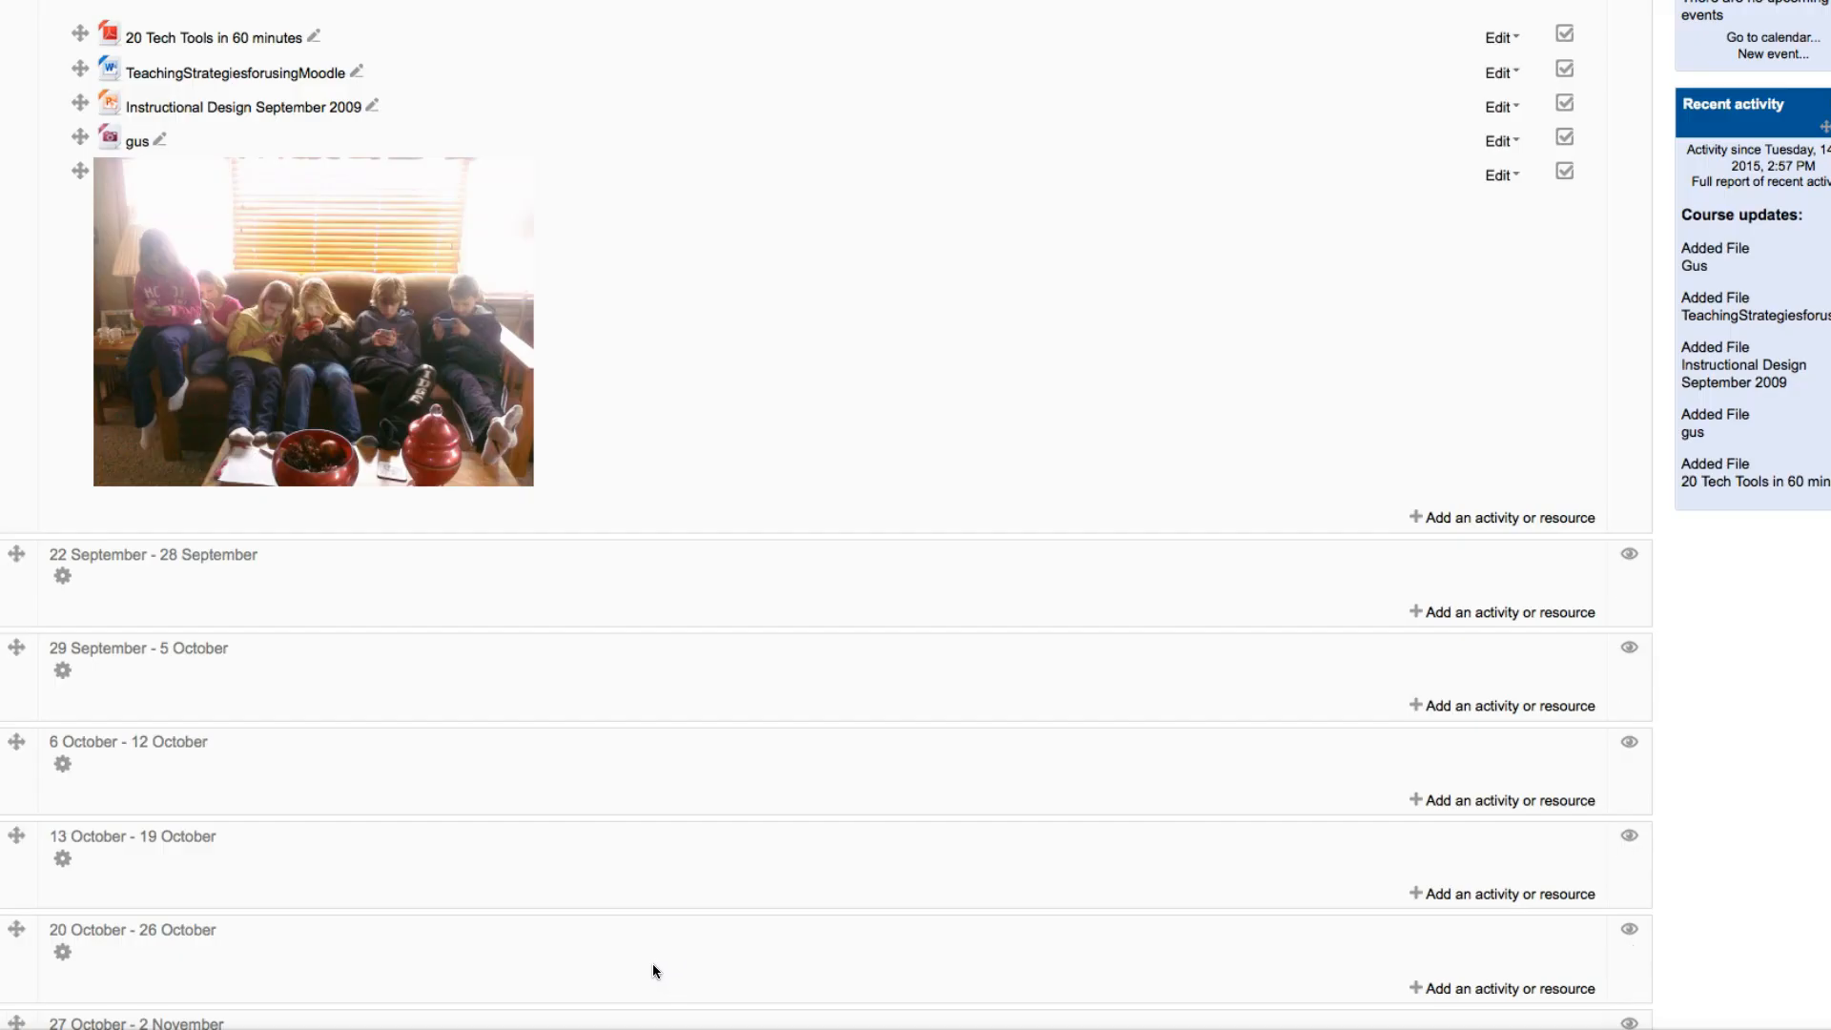